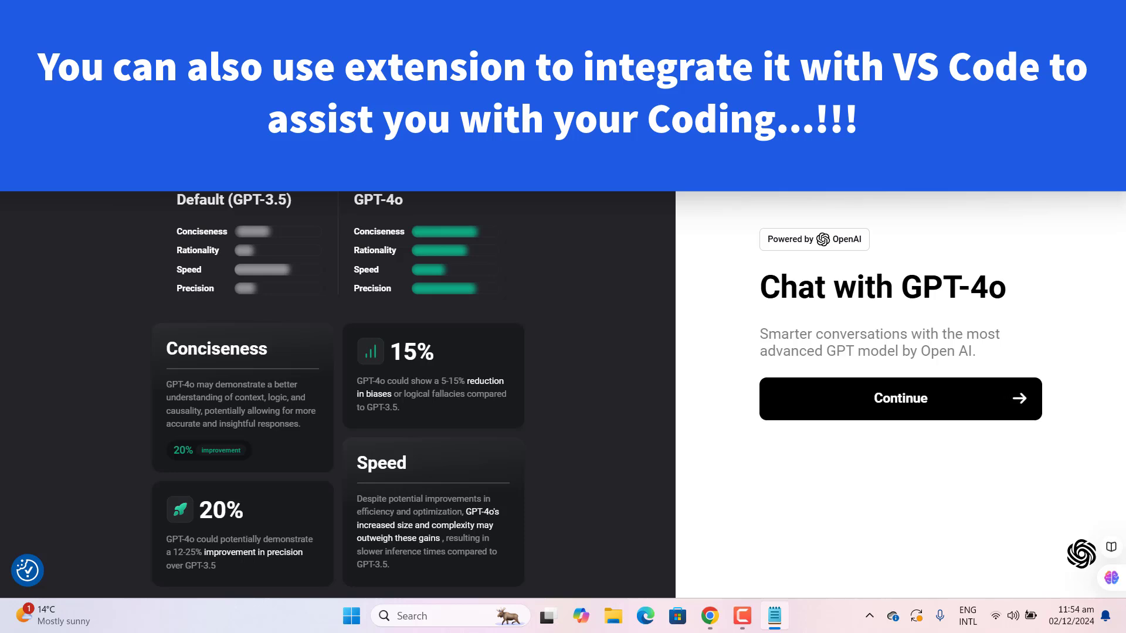
Step: Search Google for "pieces" in a new browser tab
click(1071, 563)
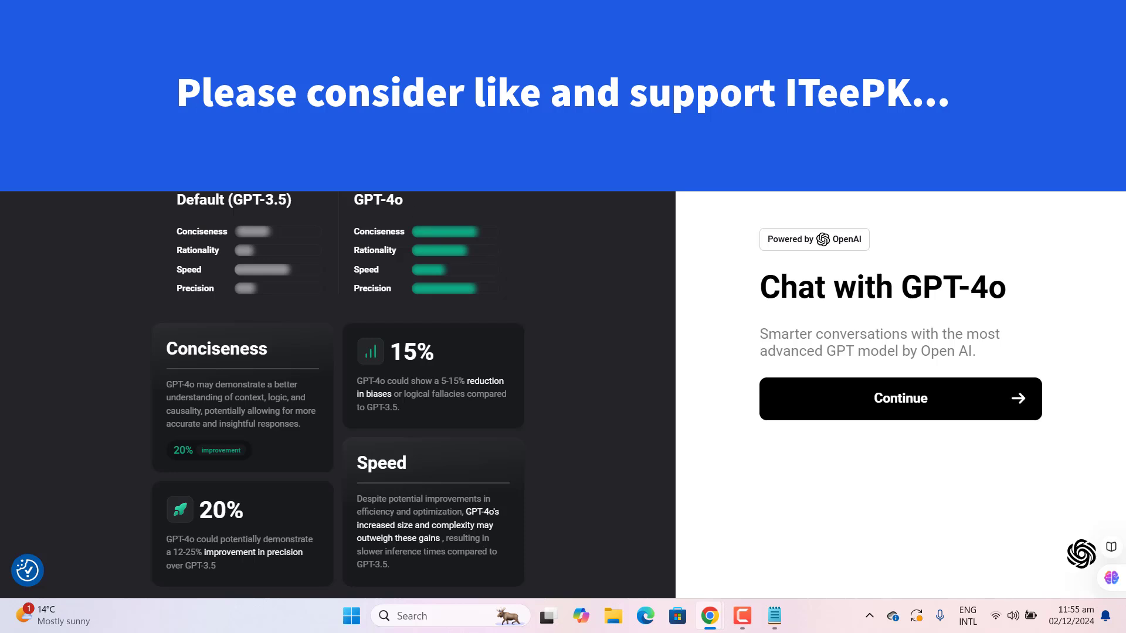
key(ctrl+t)
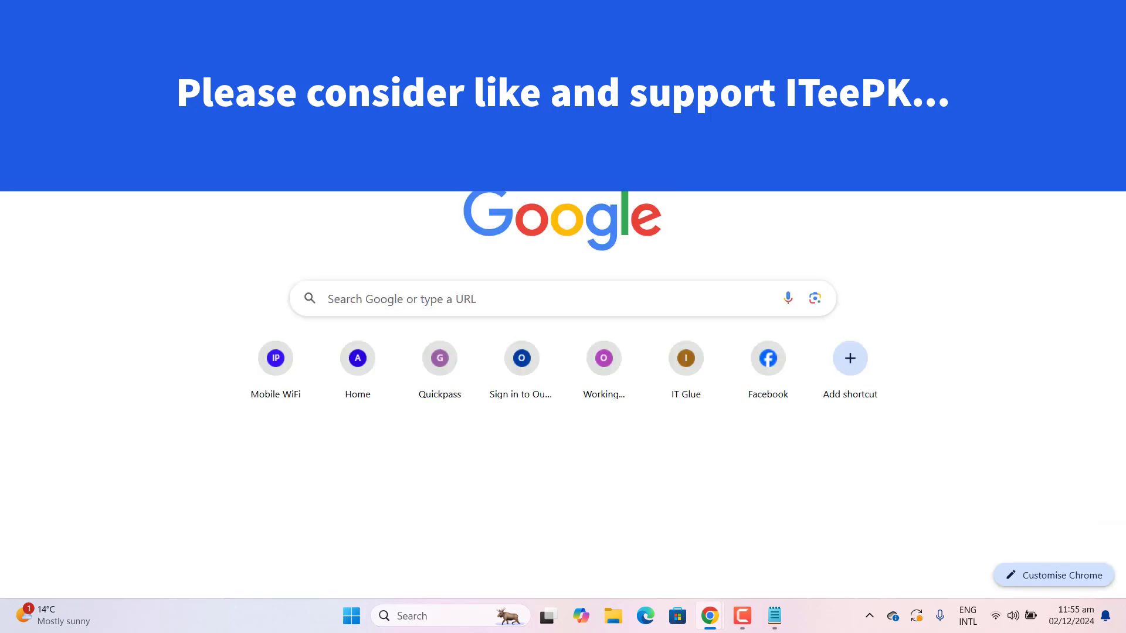
click(187, 18)
click(187, 44)
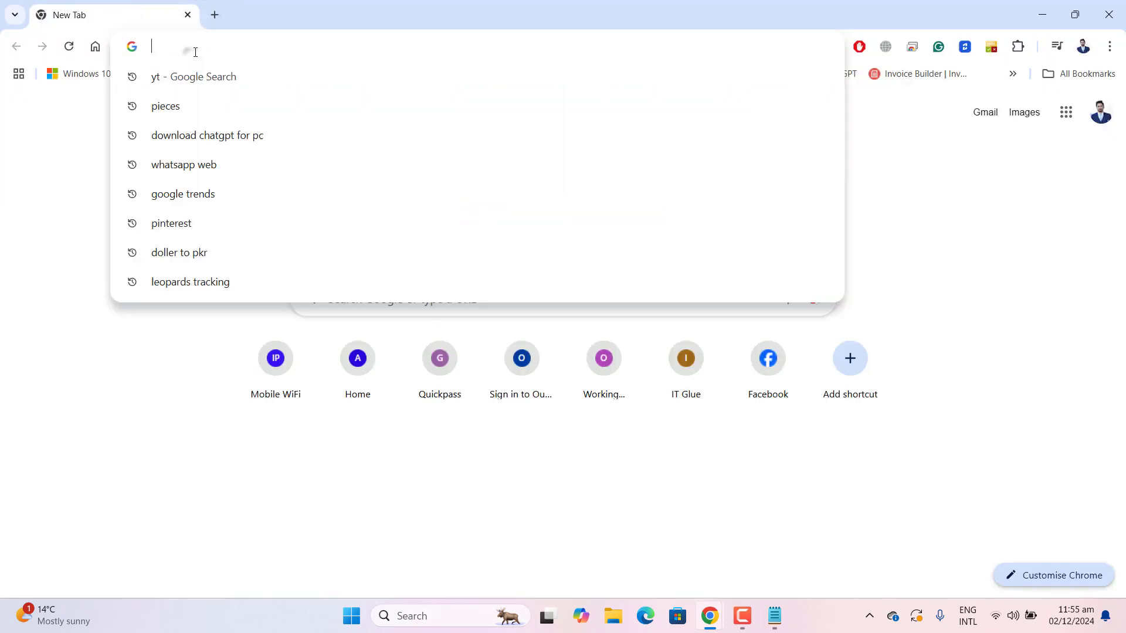
text(pi)
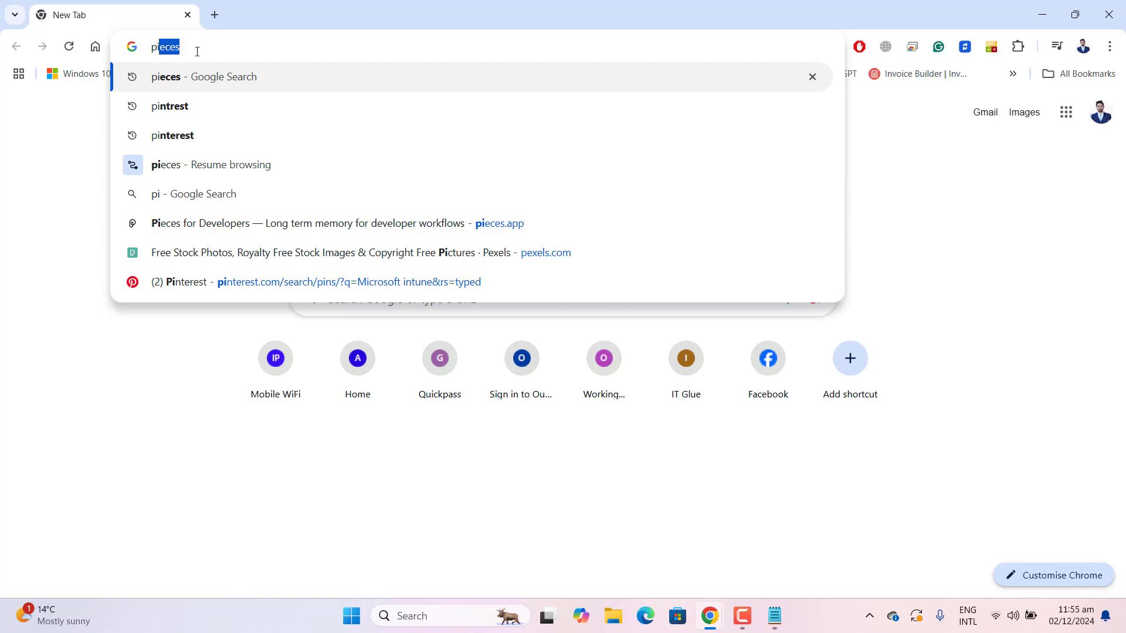
key(Return)
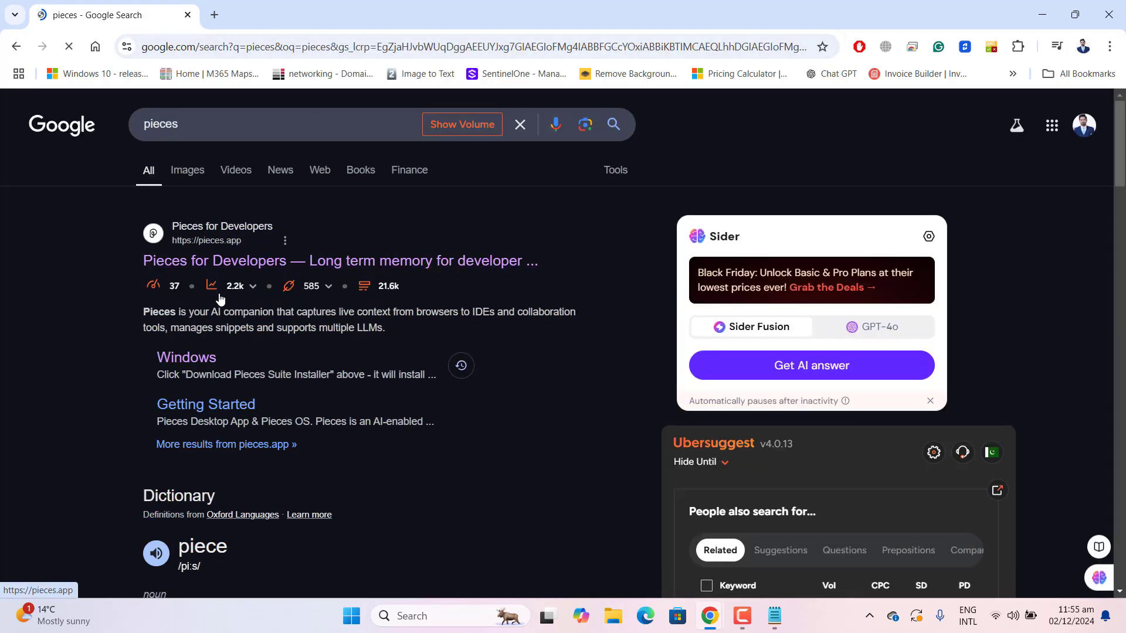
Step: Open the Pieces for Developers website from the results and go to its Windows installation page
click(285, 260)
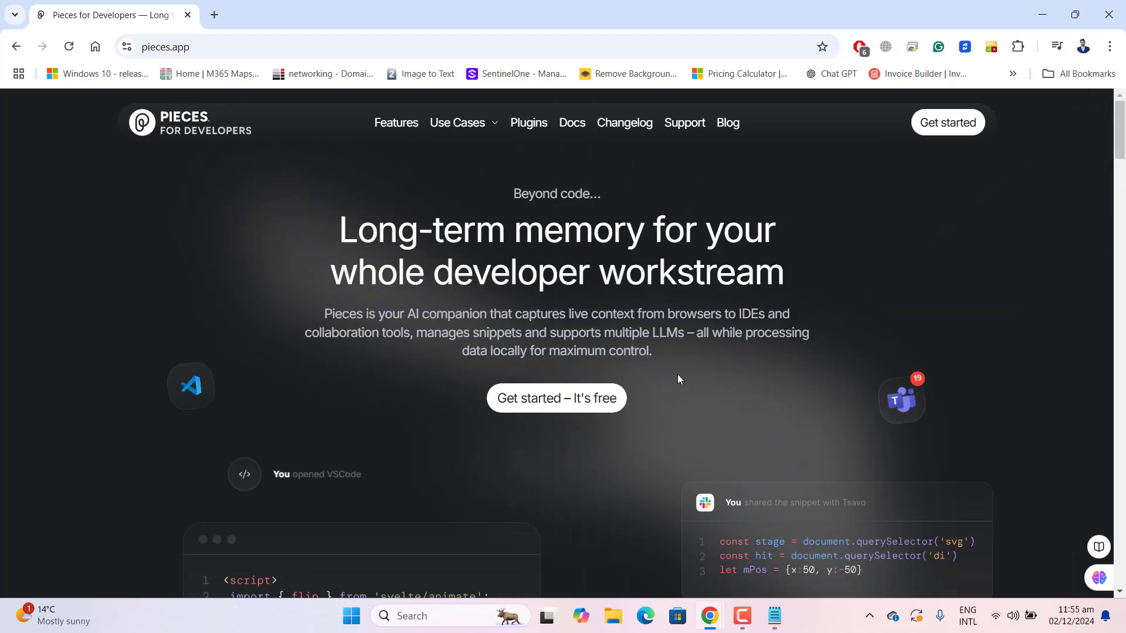
click(966, 127)
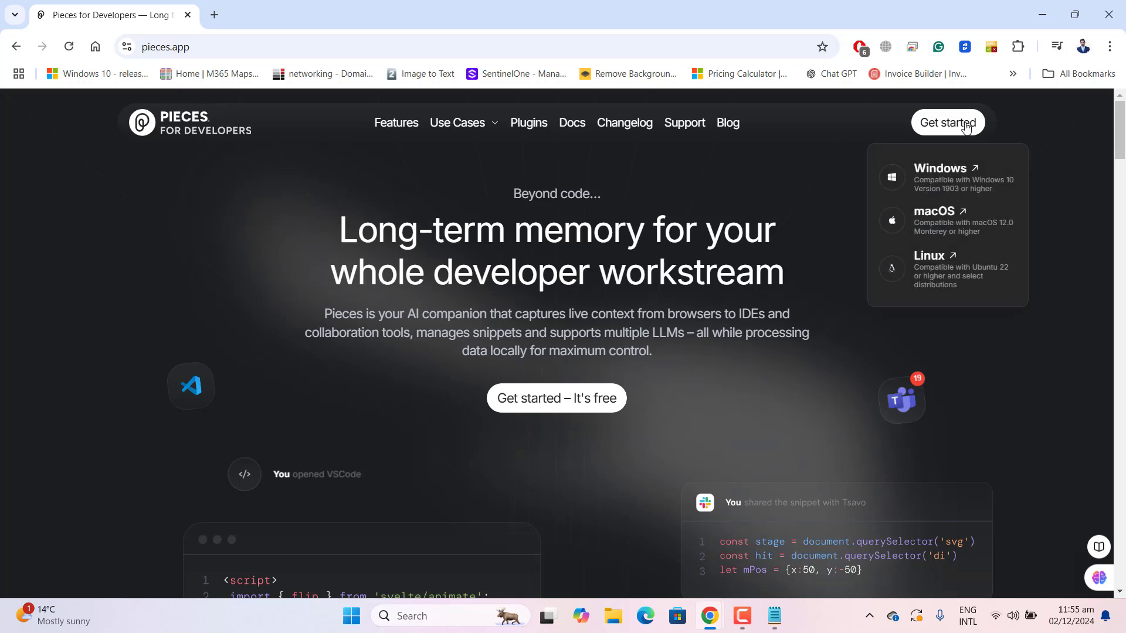
click(940, 186)
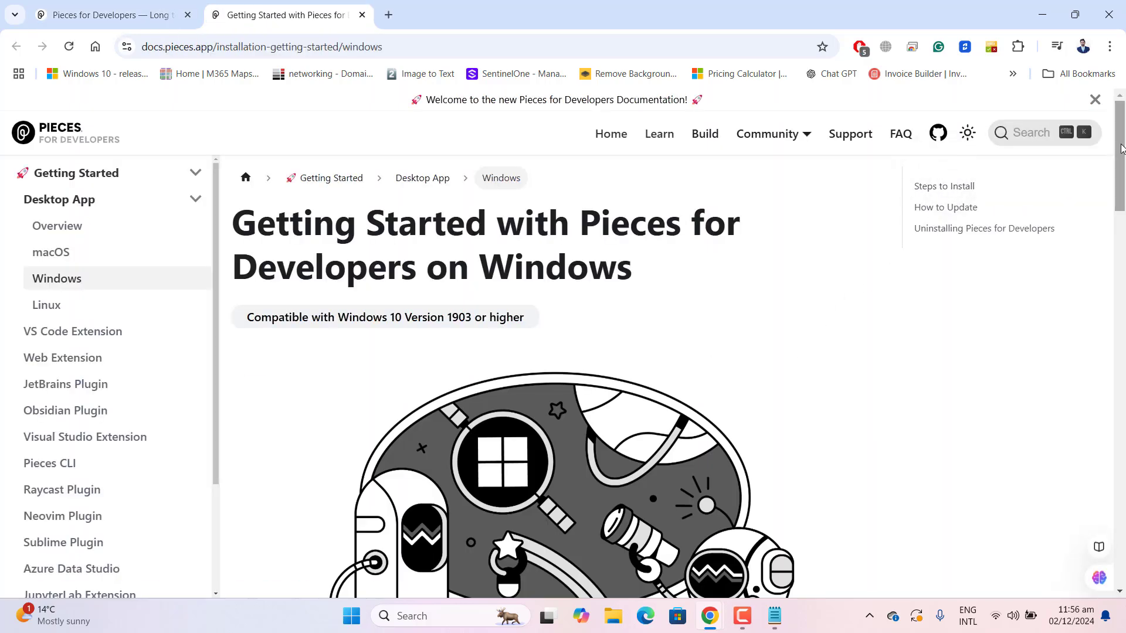
Step: Download the Pieces Suite installer and save it as Pieces_Suite in the Downloads folder
scroll(1120, 147, down, 1)
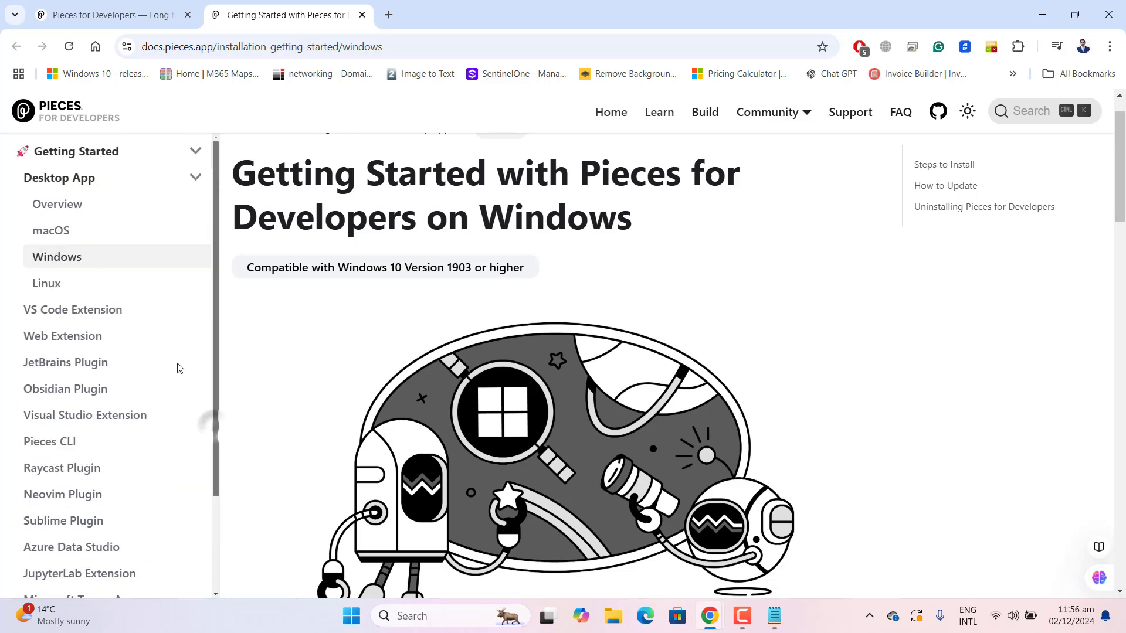
scroll(363, 366, down, 4)
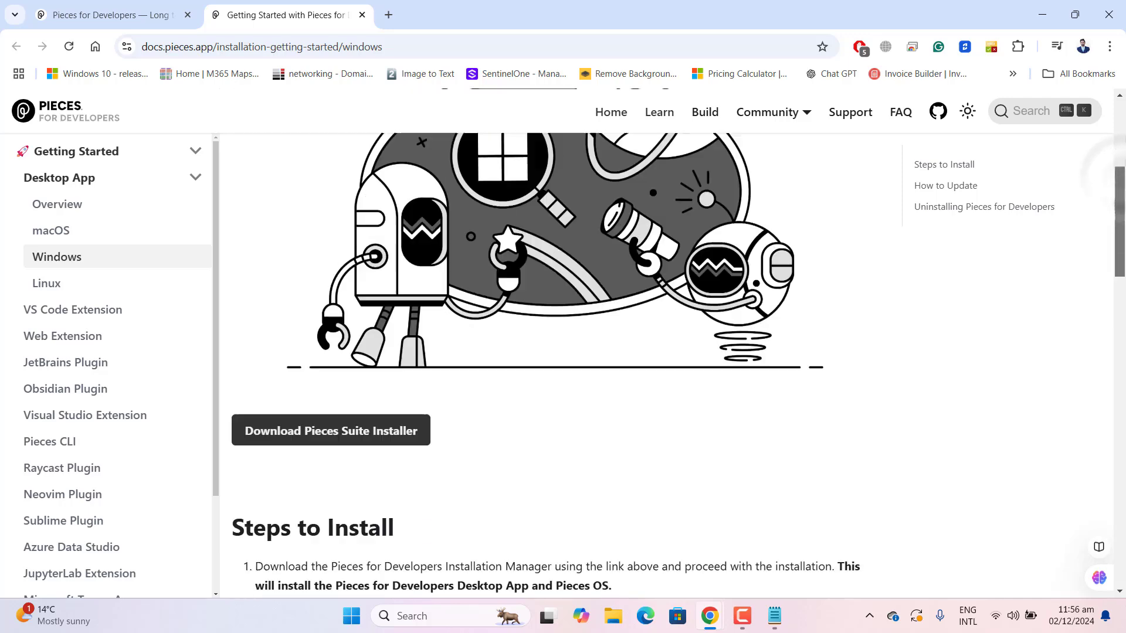
click(332, 437)
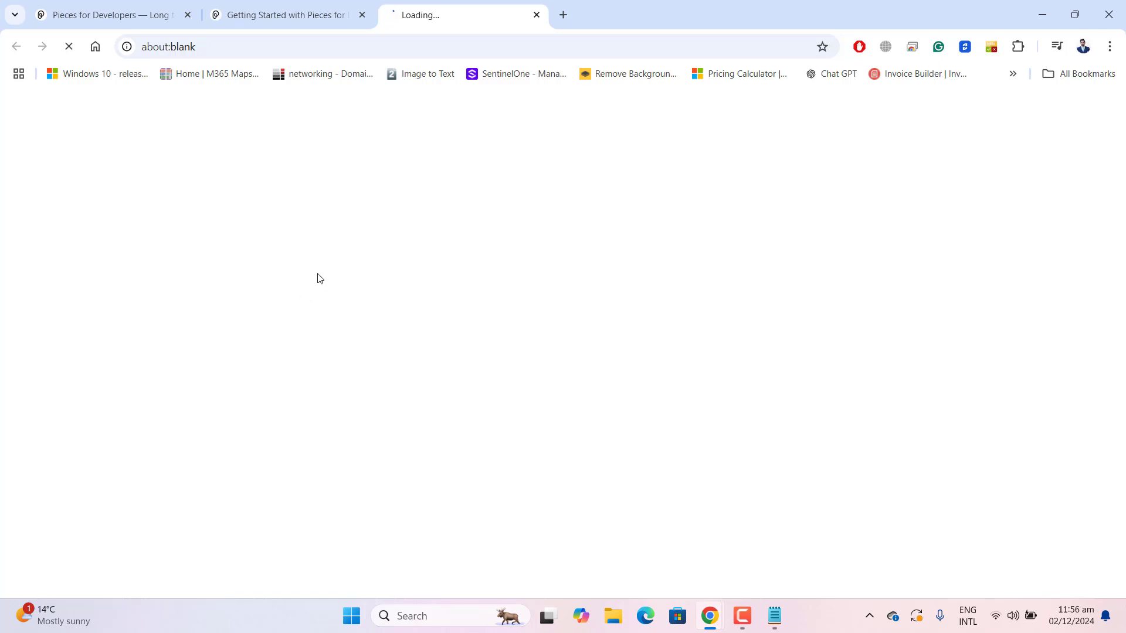
click(61, 118)
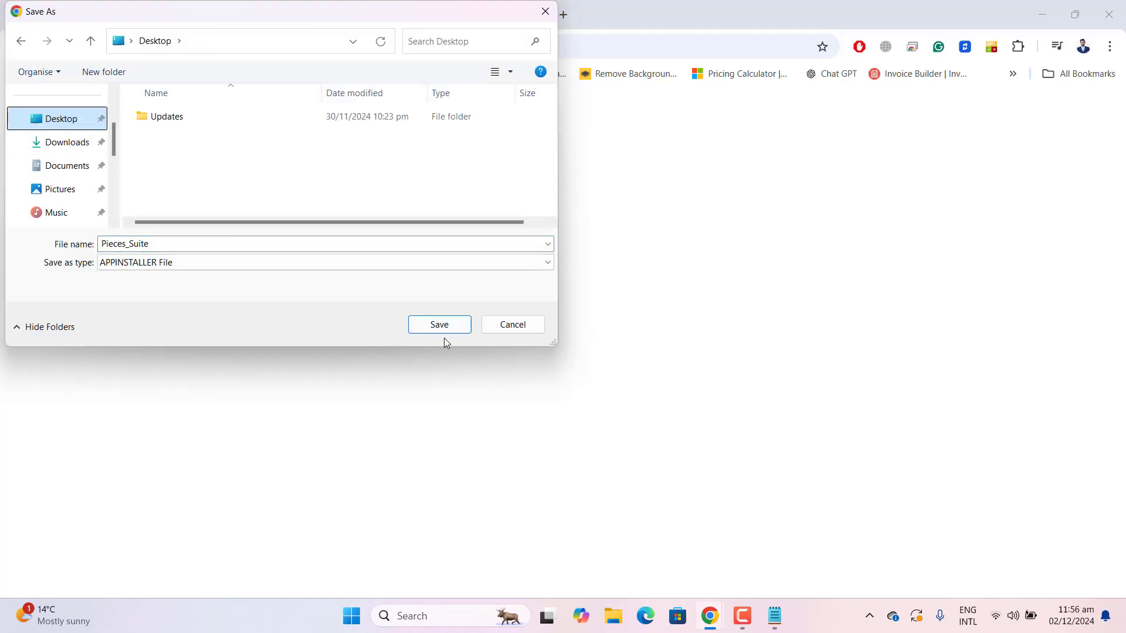
click(64, 144)
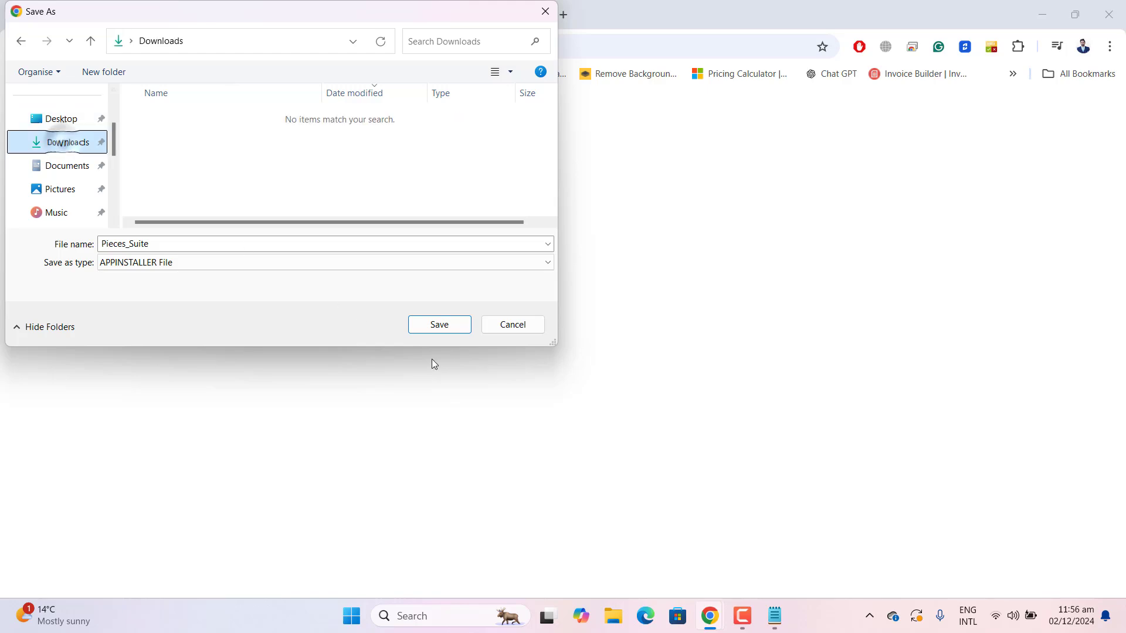
click(434, 324)
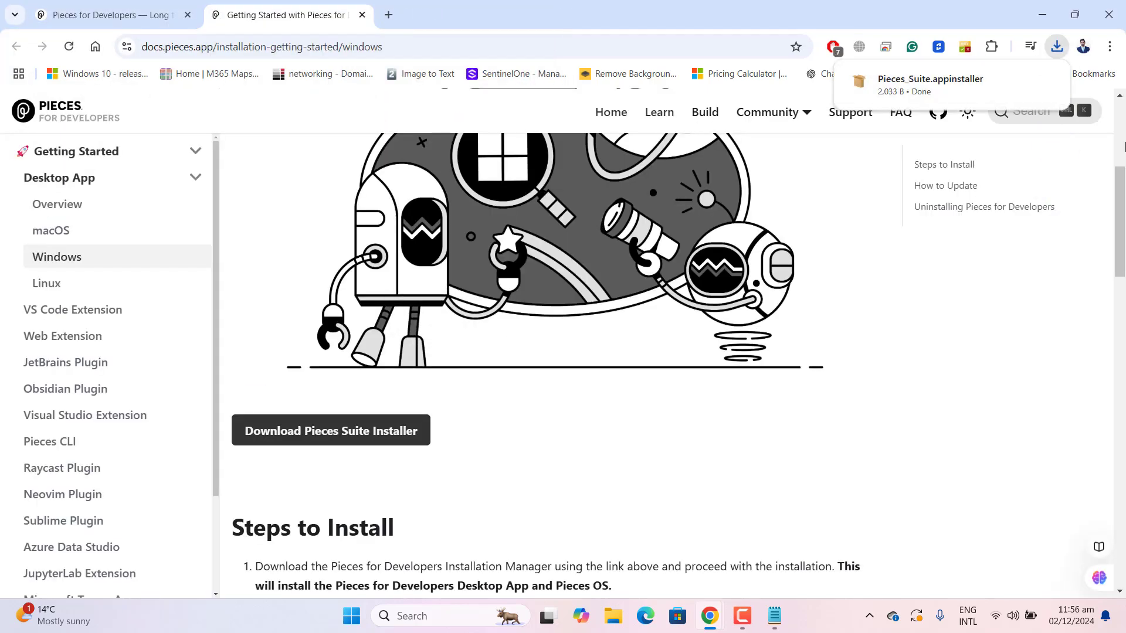
Step: Run the downloaded Pieces_Suite installer and install Pieces Suite with Launch when ready enabled
click(1018, 84)
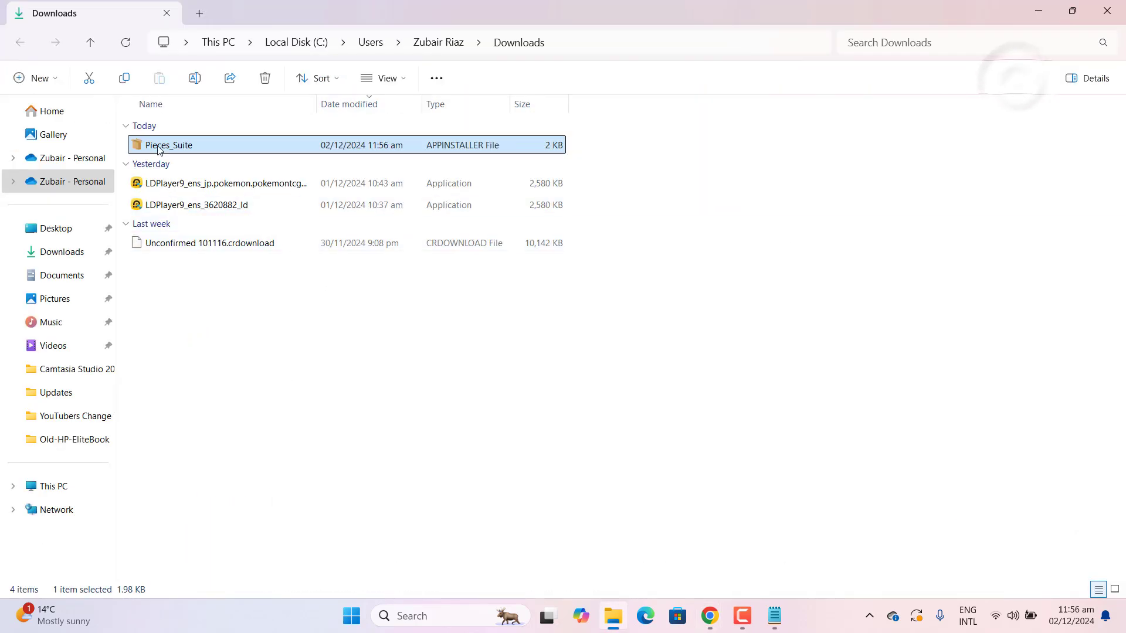
double_click(148, 145)
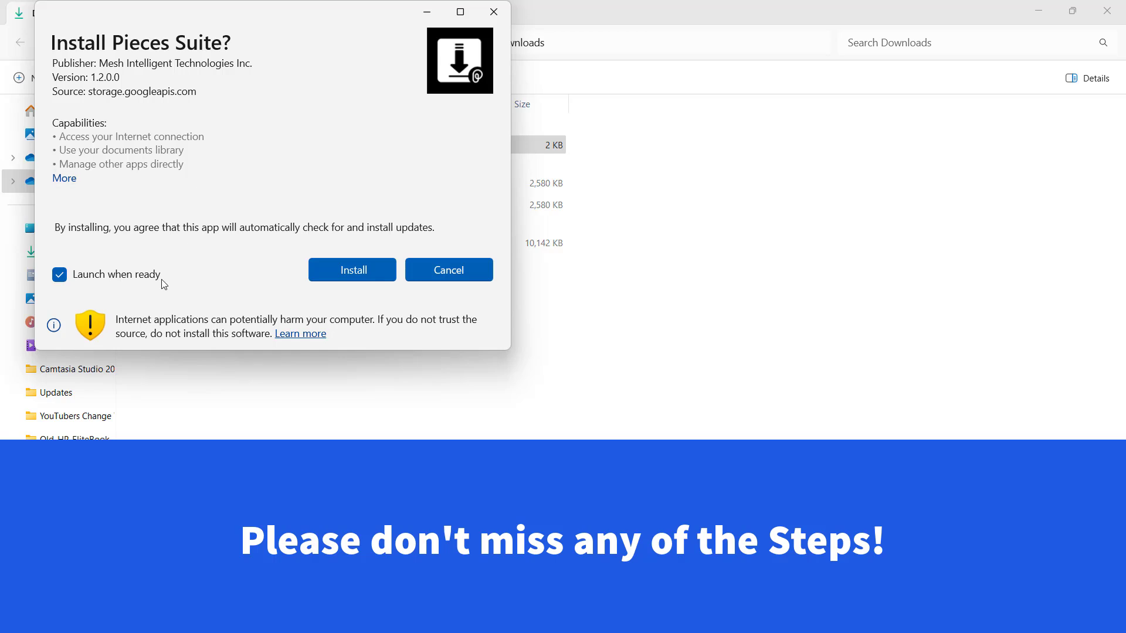
click(63, 277)
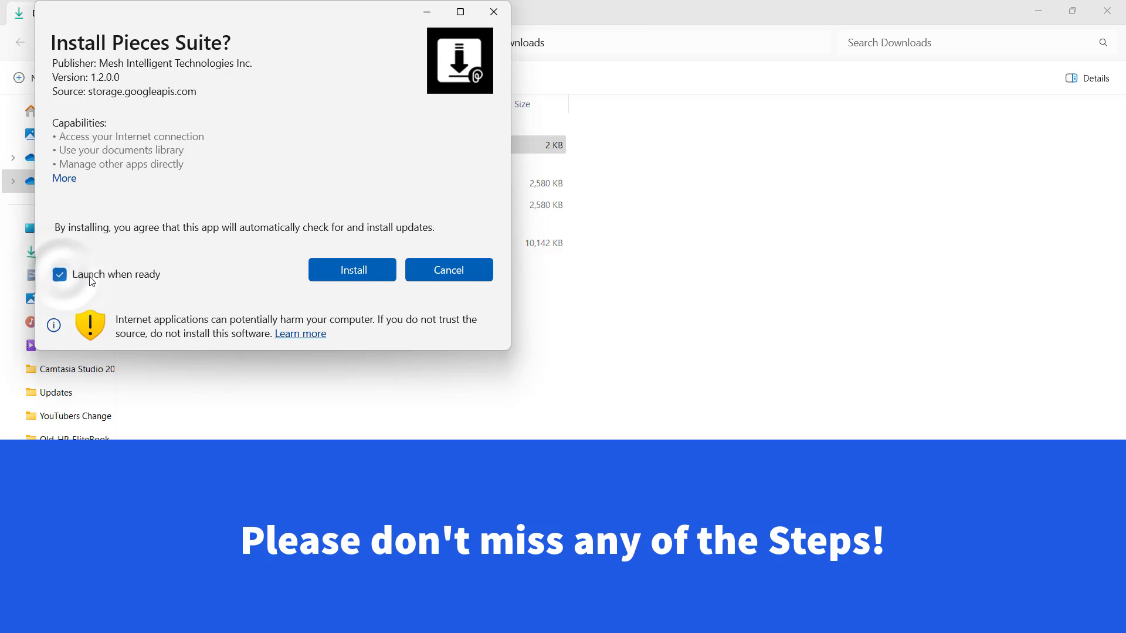
click(369, 271)
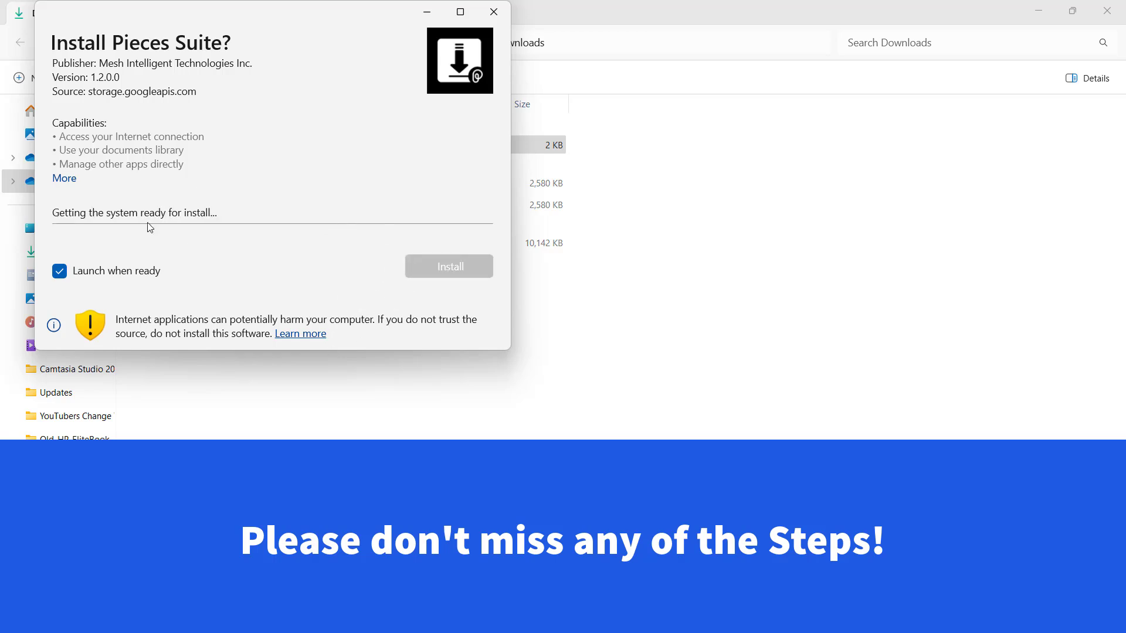
click(461, 16)
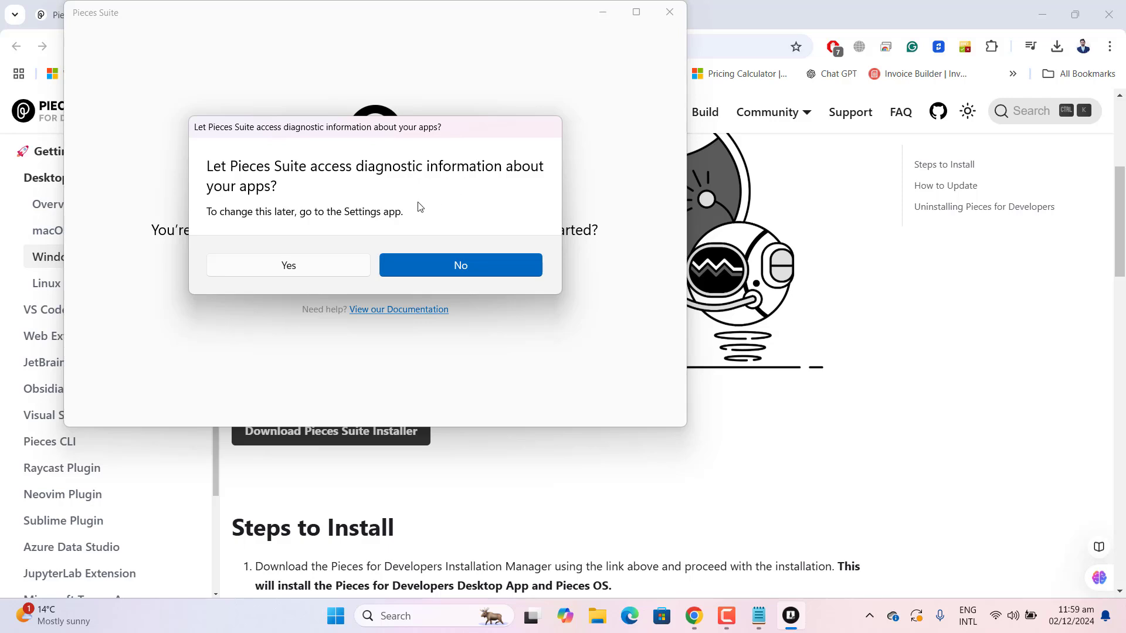
Step: Deny Pieces Suite access to app diagnostic information and start the recommended automatic install
click(437, 265)
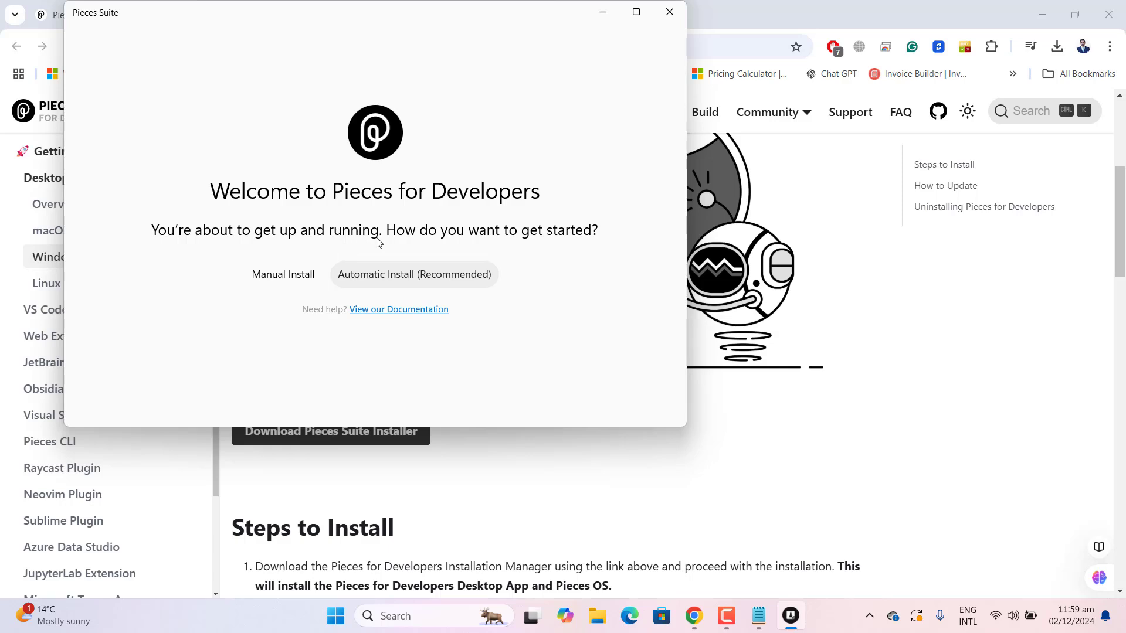
click(425, 275)
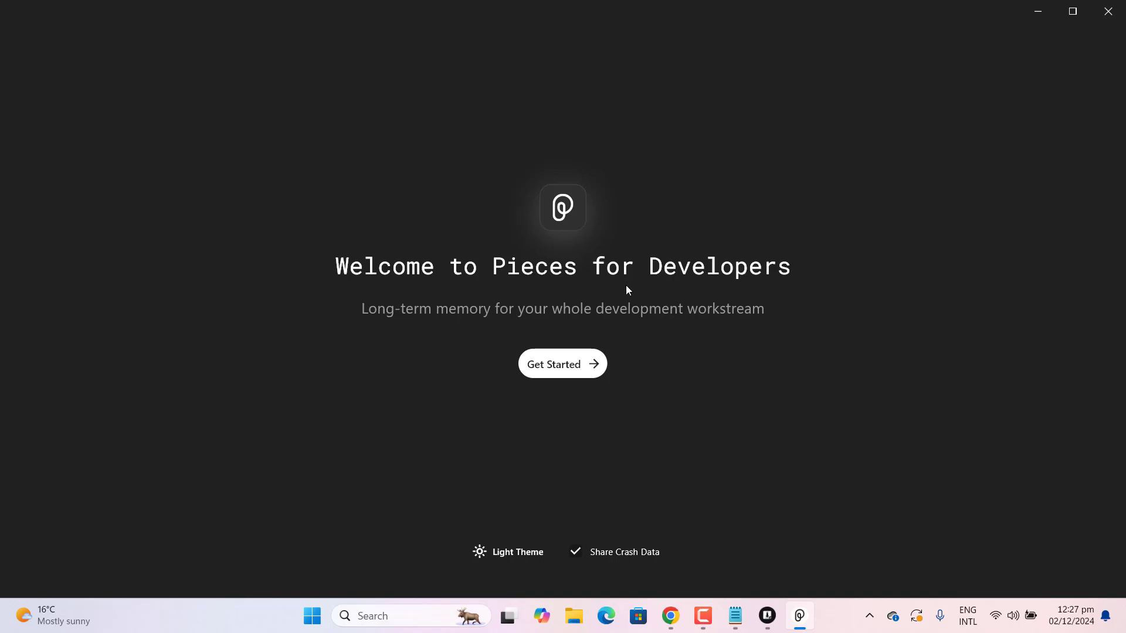
Step: Set the Pieces welcome screen to the light theme and turn off sharing of crash data
click(520, 551)
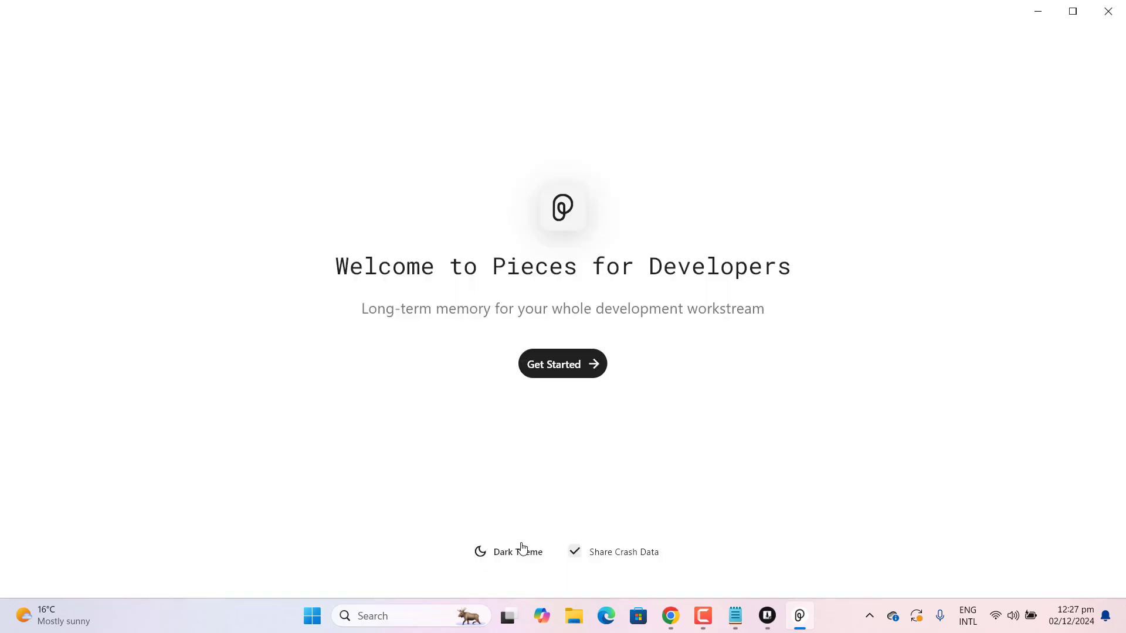
click(519, 557)
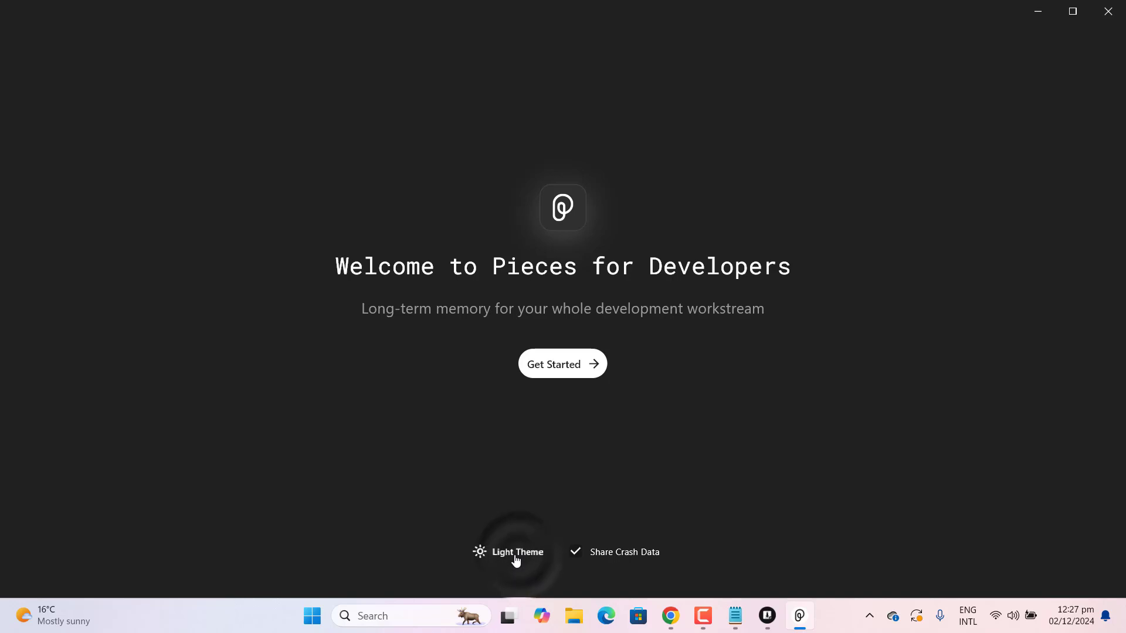
click(528, 560)
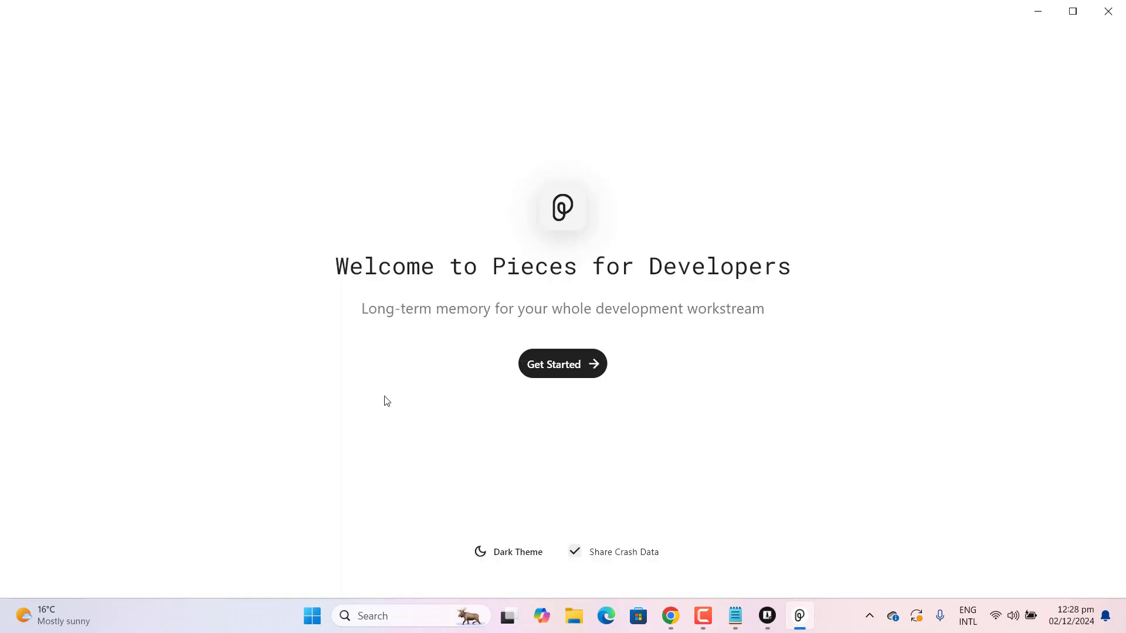
click(575, 551)
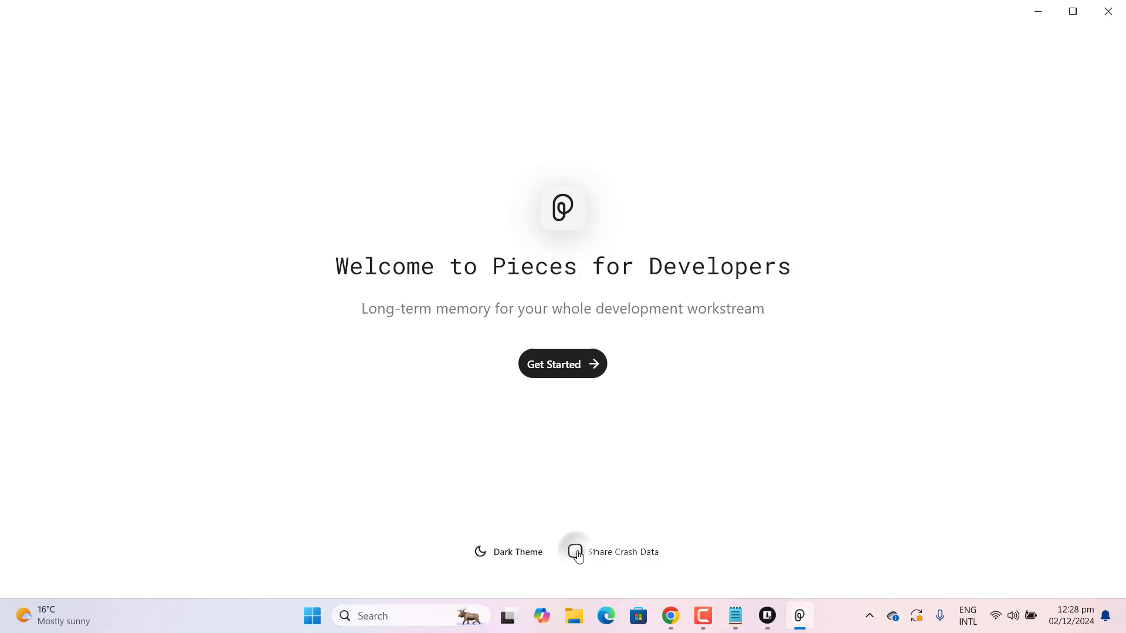
Step: Start the Pieces onboarding and skip the personalization and the ML processing and Copilot settings
click(565, 367)
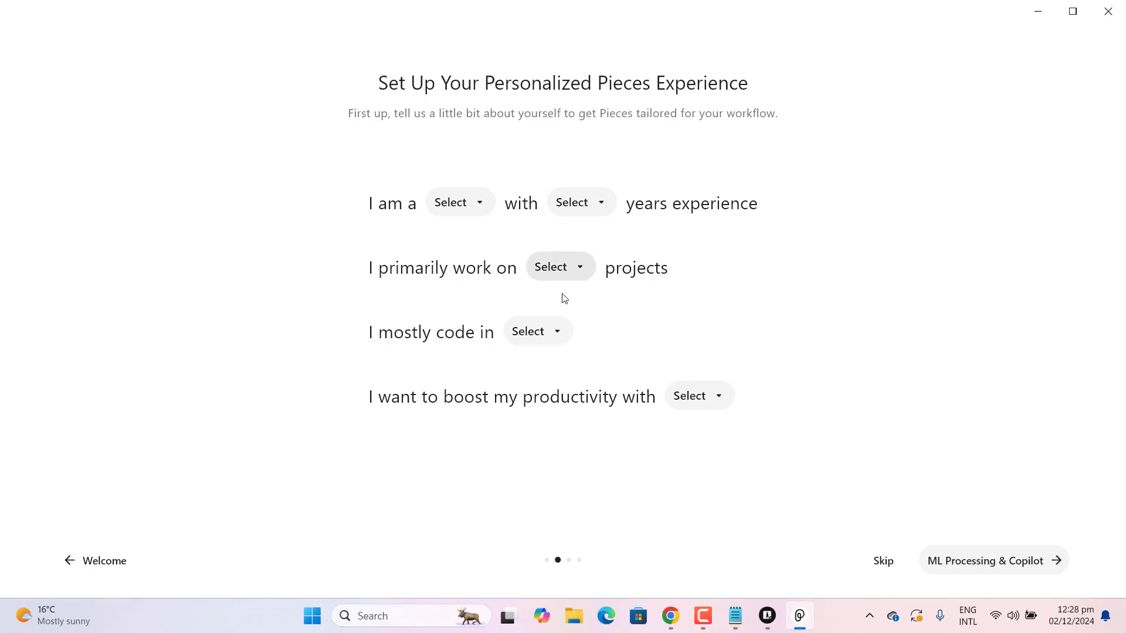
click(884, 564)
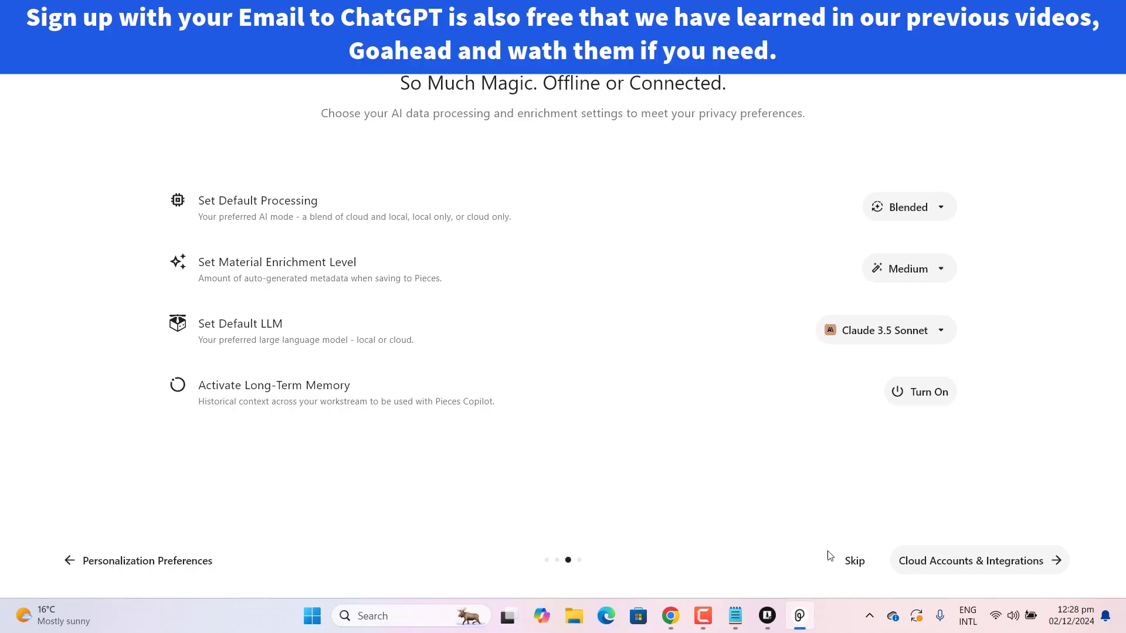
click(859, 563)
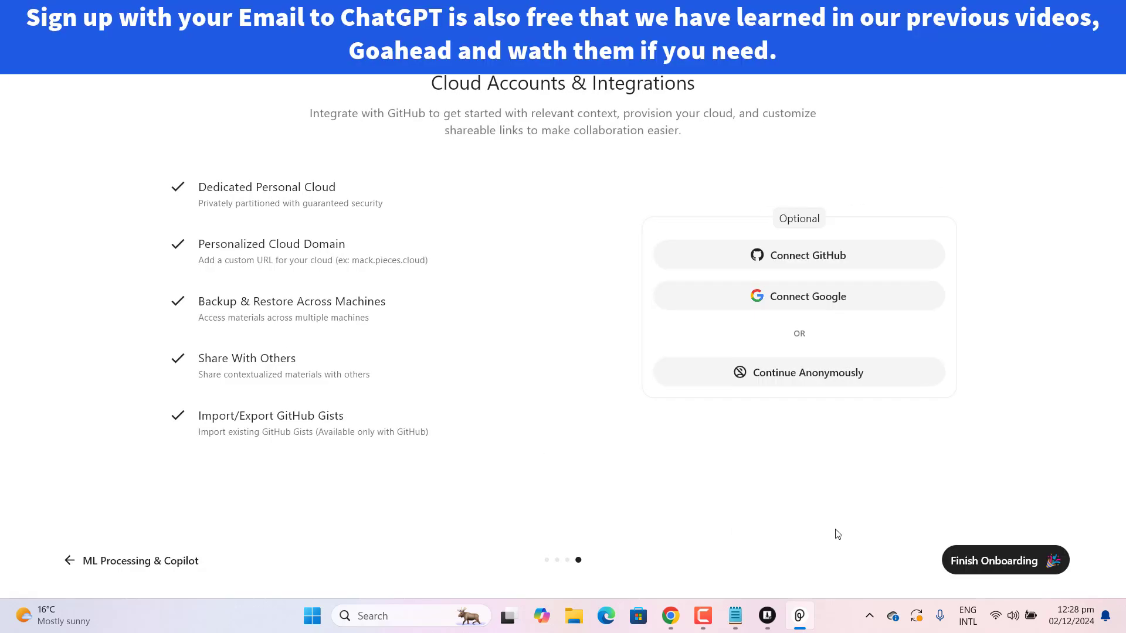
Step: Connect Pieces to the existing Google account and authorize Pieces OS Account Linking to access the profile
click(801, 299)
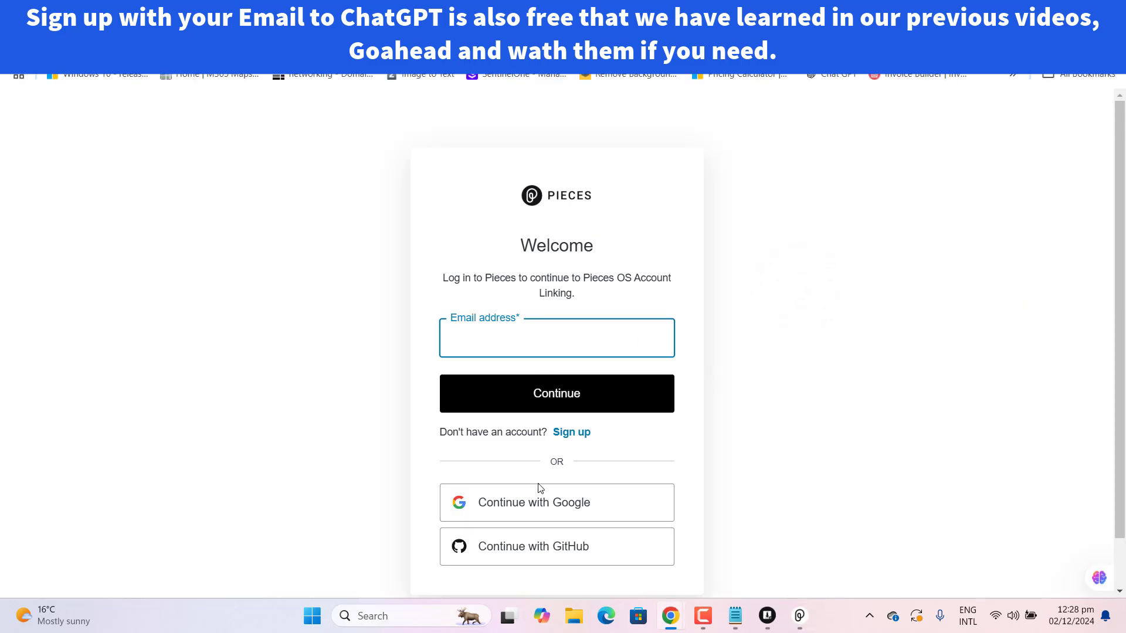
click(535, 499)
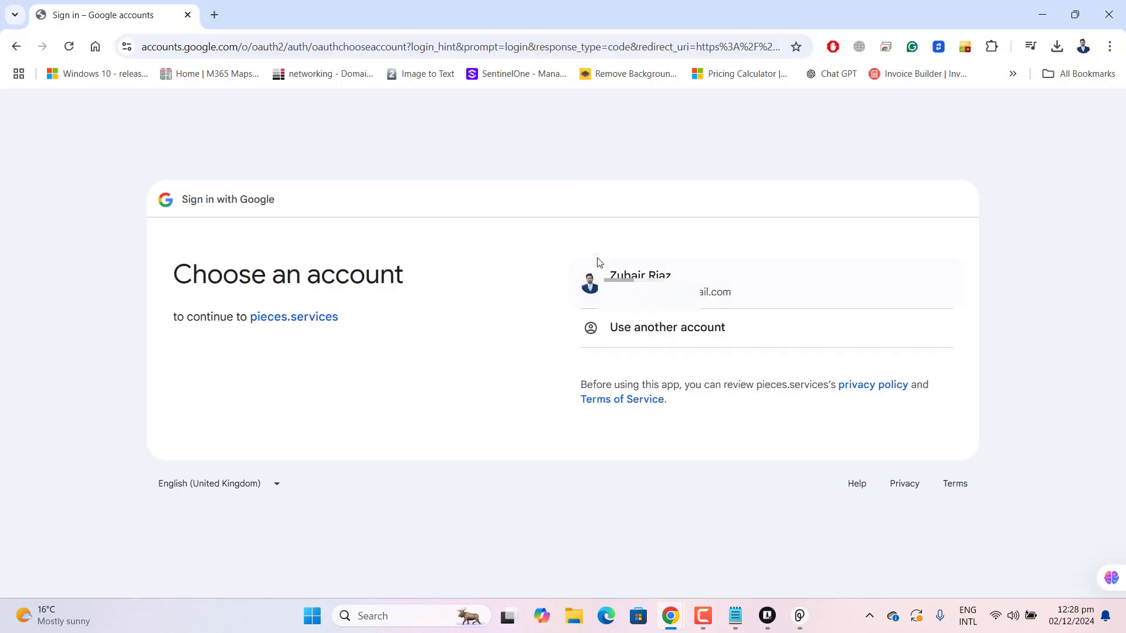
click(595, 261)
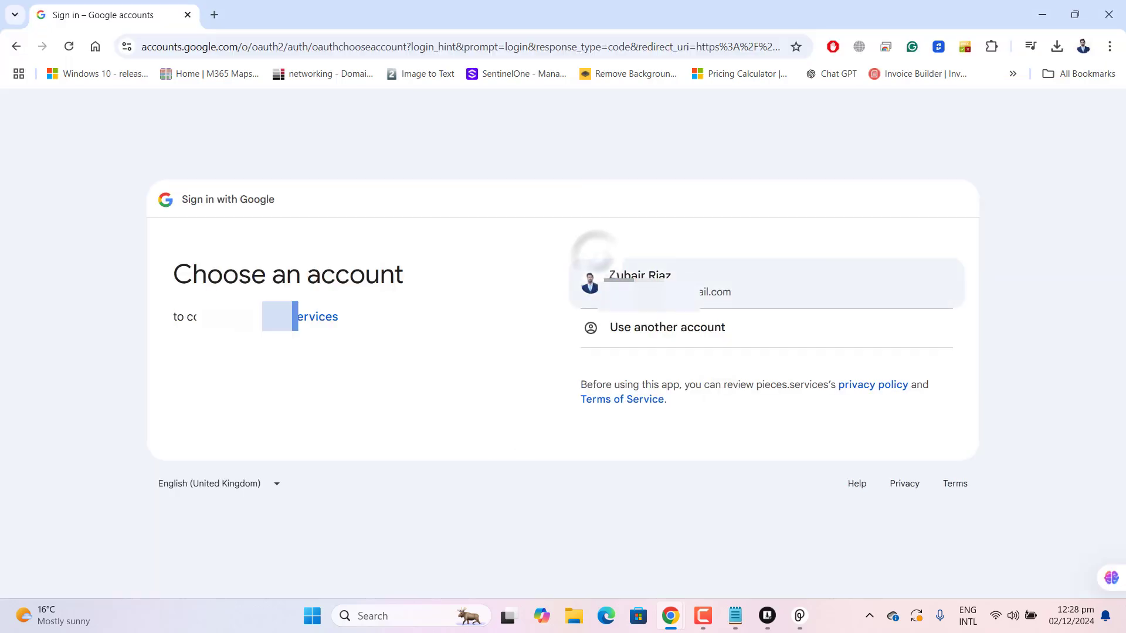
click(846, 420)
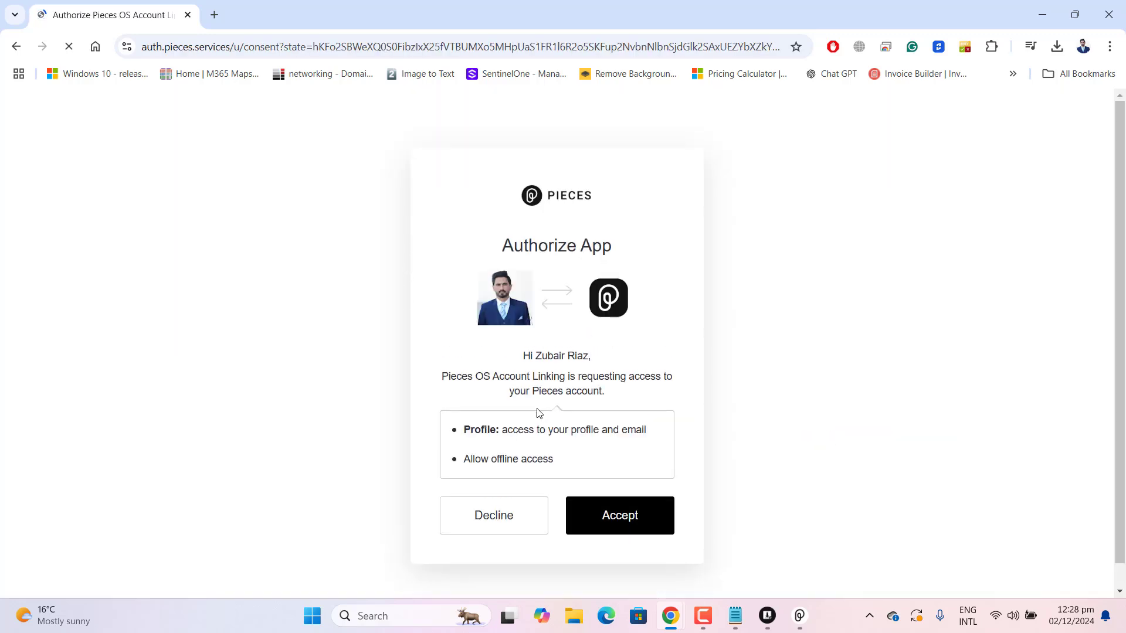
click(636, 526)
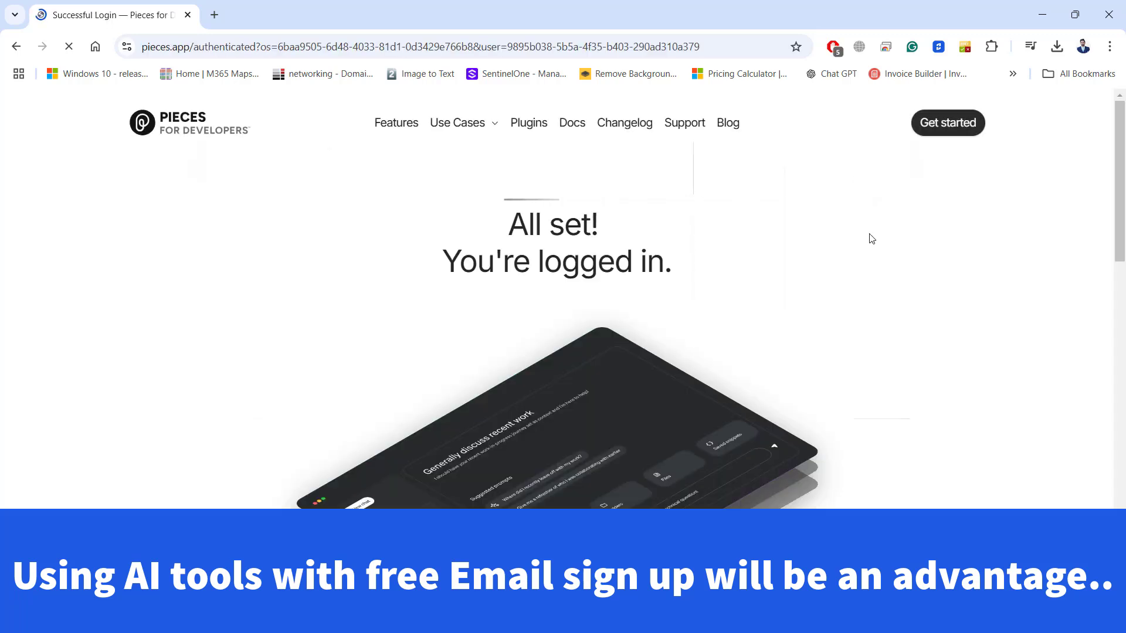
drag(445, 265, 632, 265)
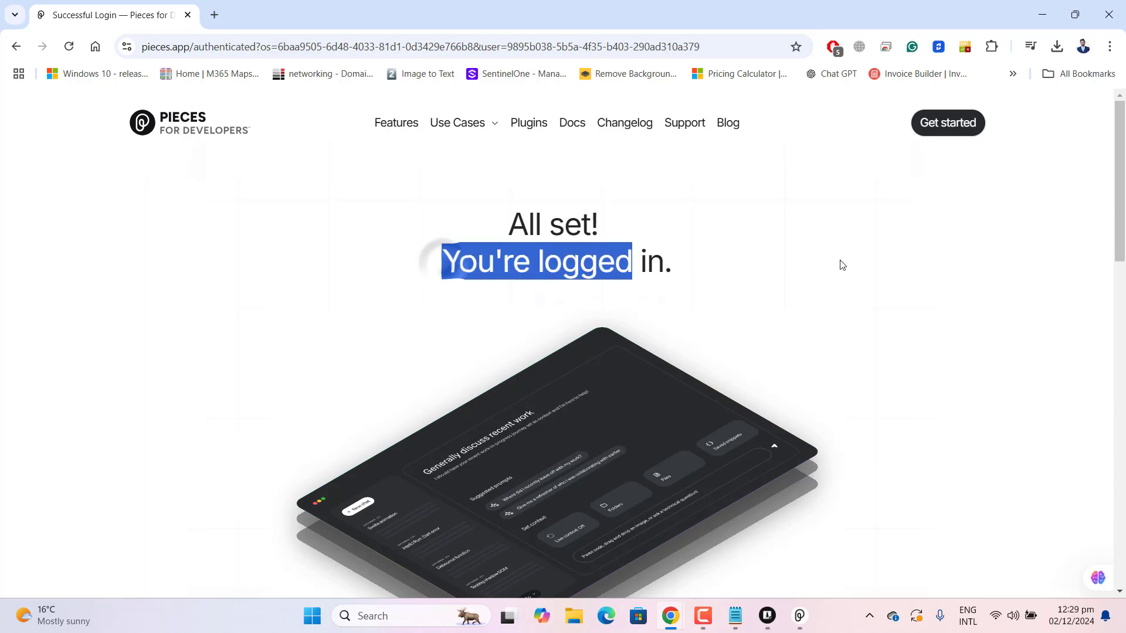
mouse_move(947, 120)
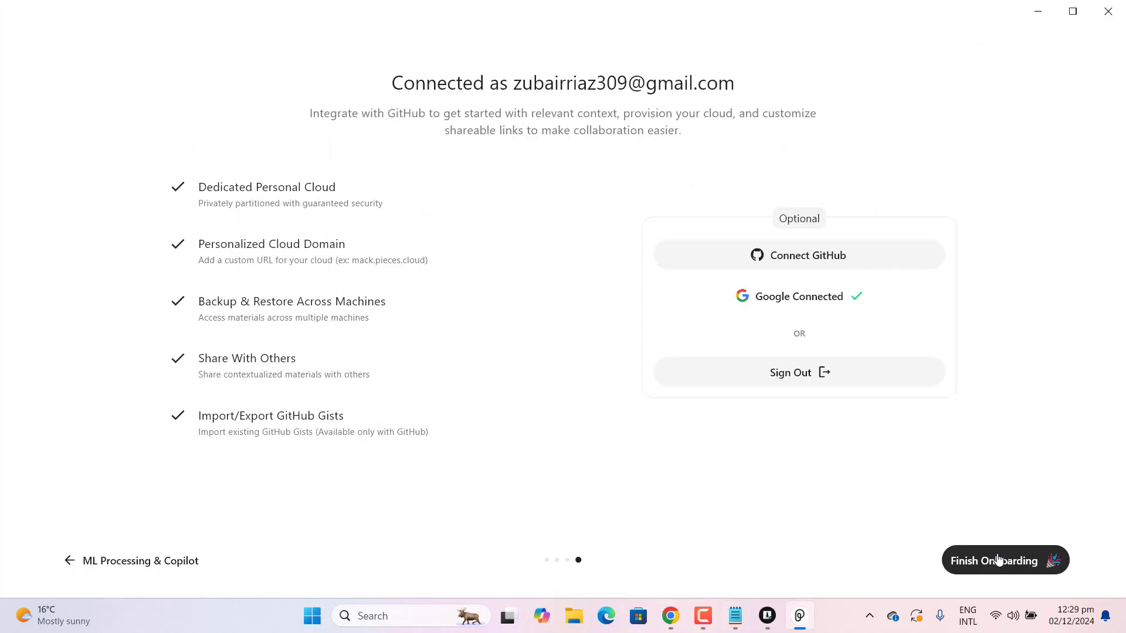
Step: Finish the Pieces onboarding and open the Copilot runtime management for the active Claude 3.5 Sonnet model
click(1003, 491)
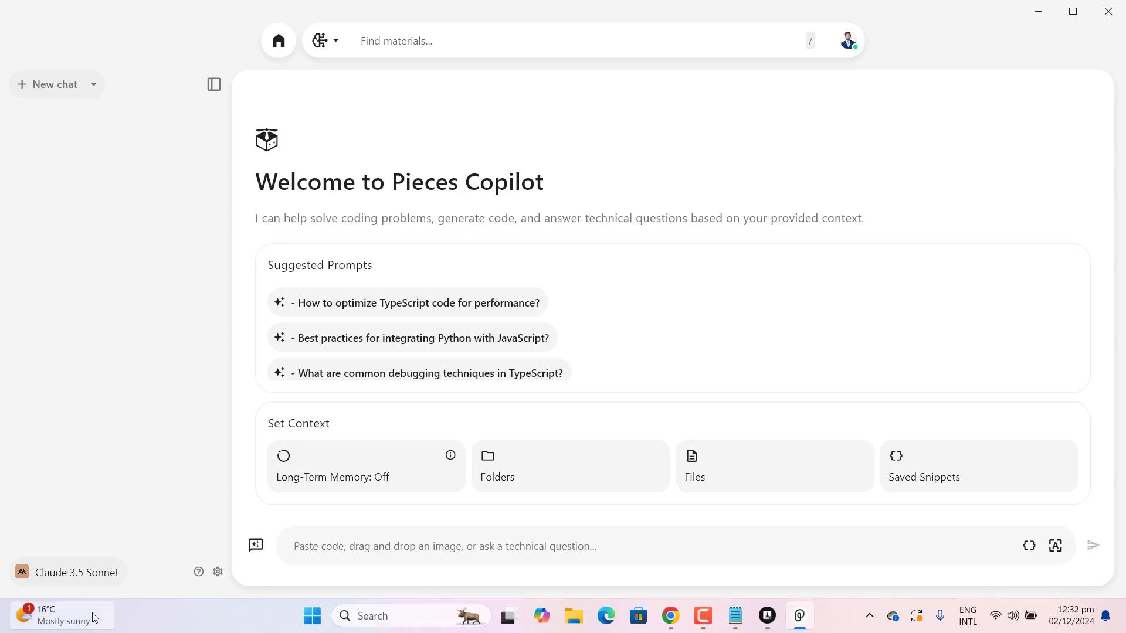
click(69, 576)
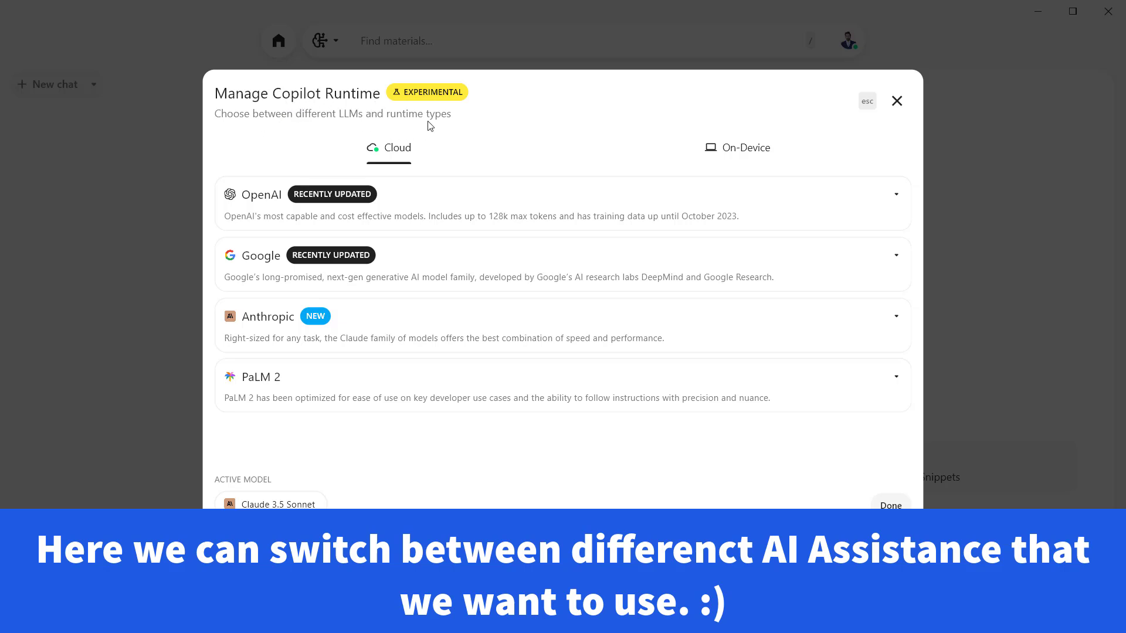
Step: Examine the cloud models offered under OpenAI, Google, Anthropic and PaLM 2, collapsing each provider after viewing it
click(897, 195)
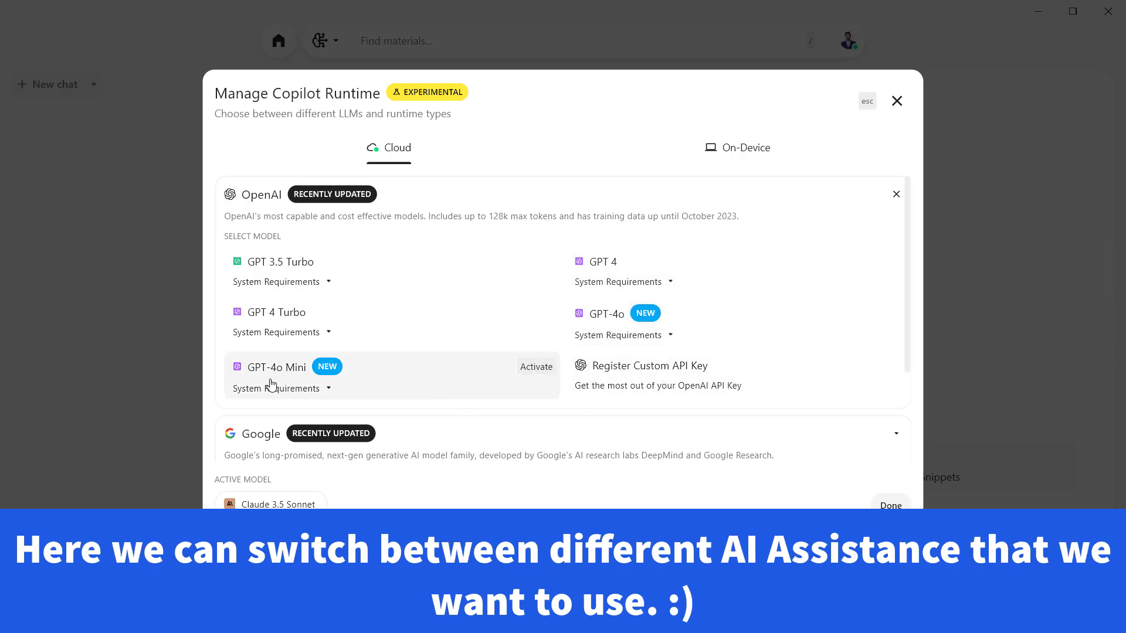
click(896, 195)
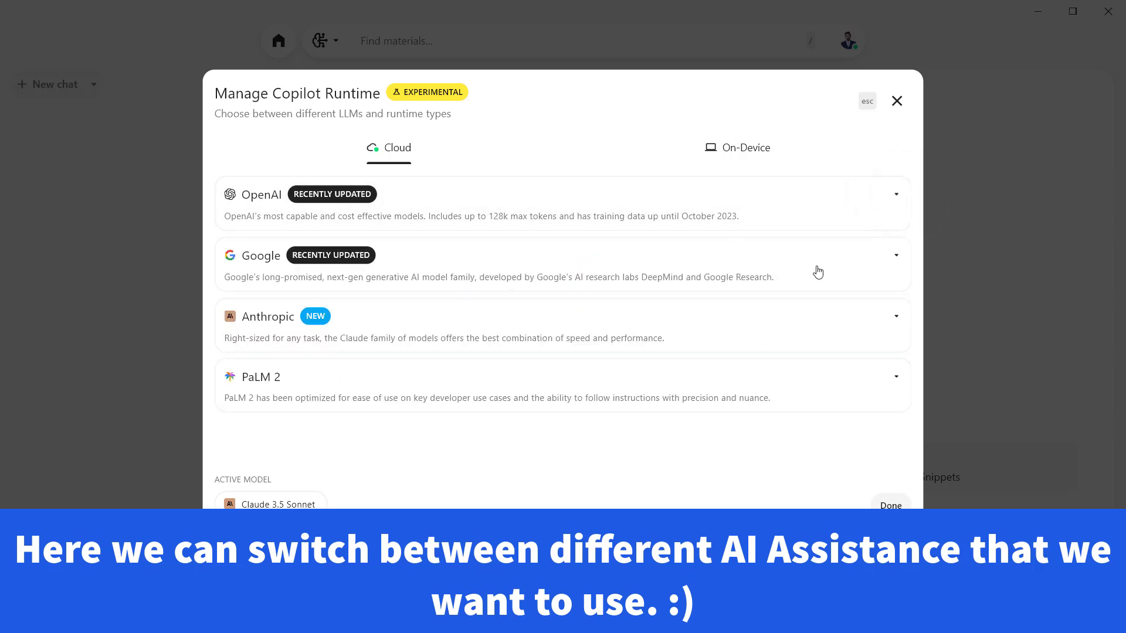
click(897, 256)
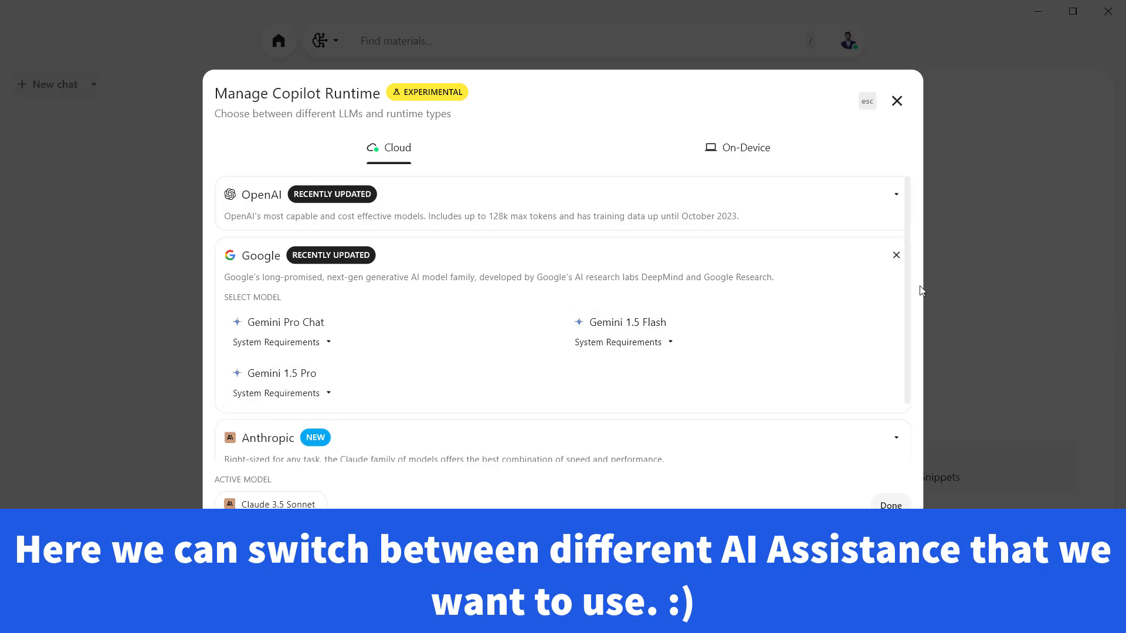
click(895, 256)
click(895, 316)
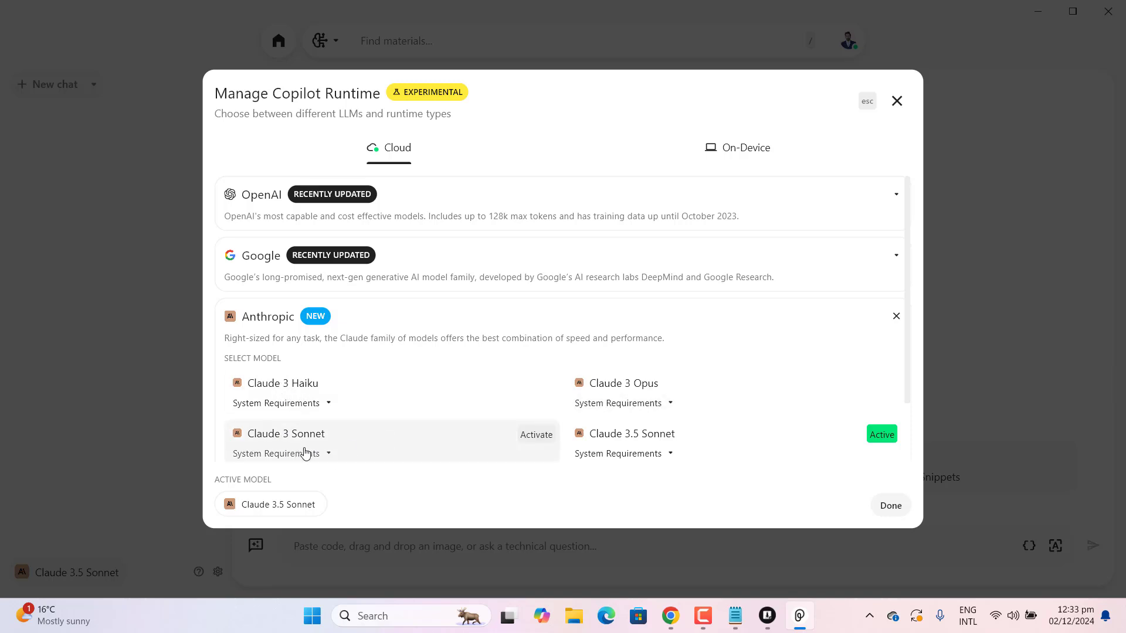
click(896, 317)
click(877, 393)
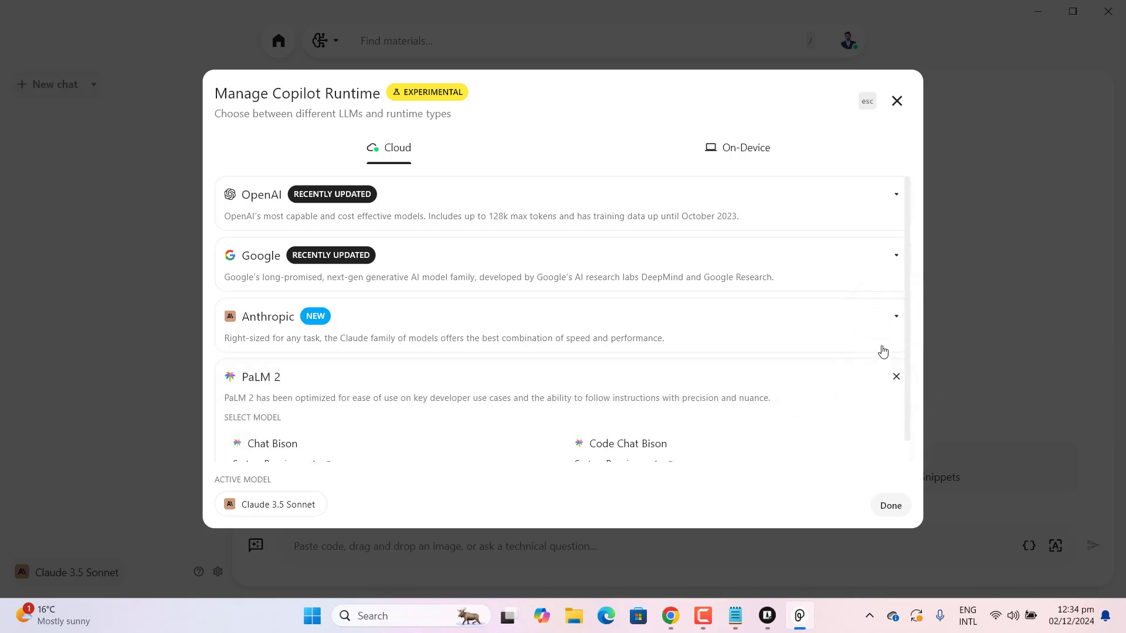
scroll(904, 340, down, 1)
click(900, 354)
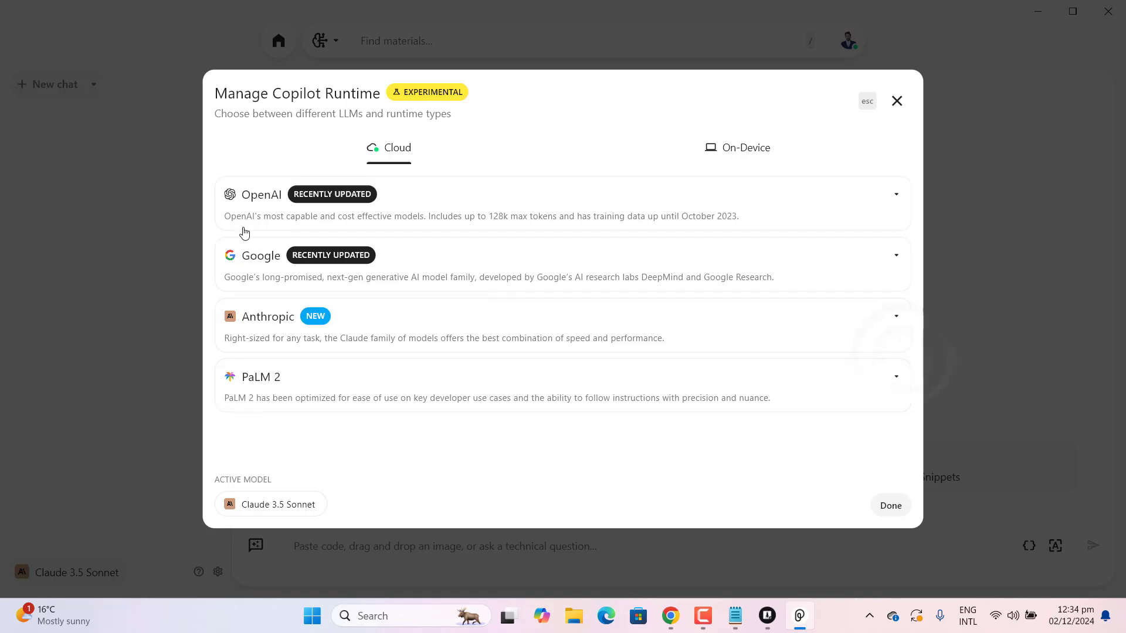
Step: Activate OpenAI's GPT-4o as the Copilot model and finish managing the runtime
click(895, 199)
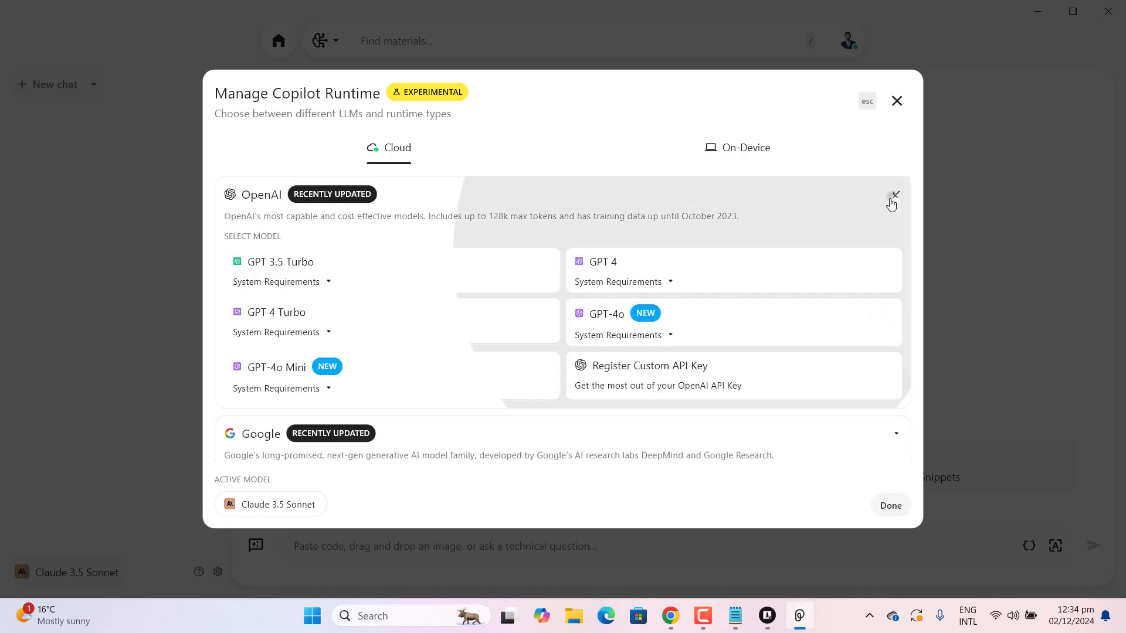
click(617, 321)
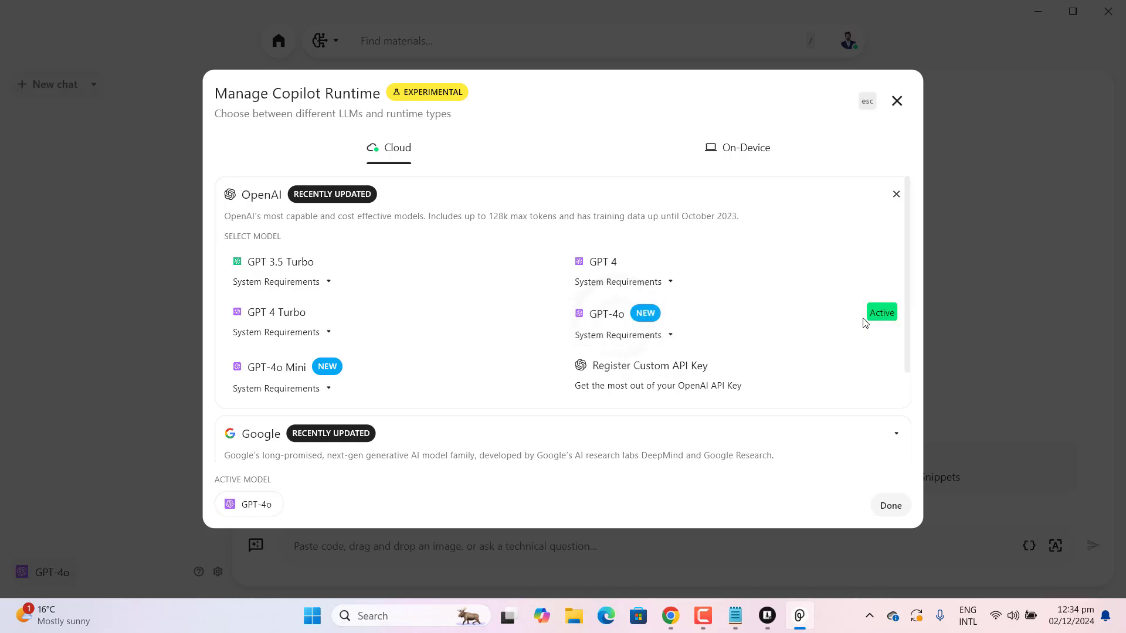
click(883, 320)
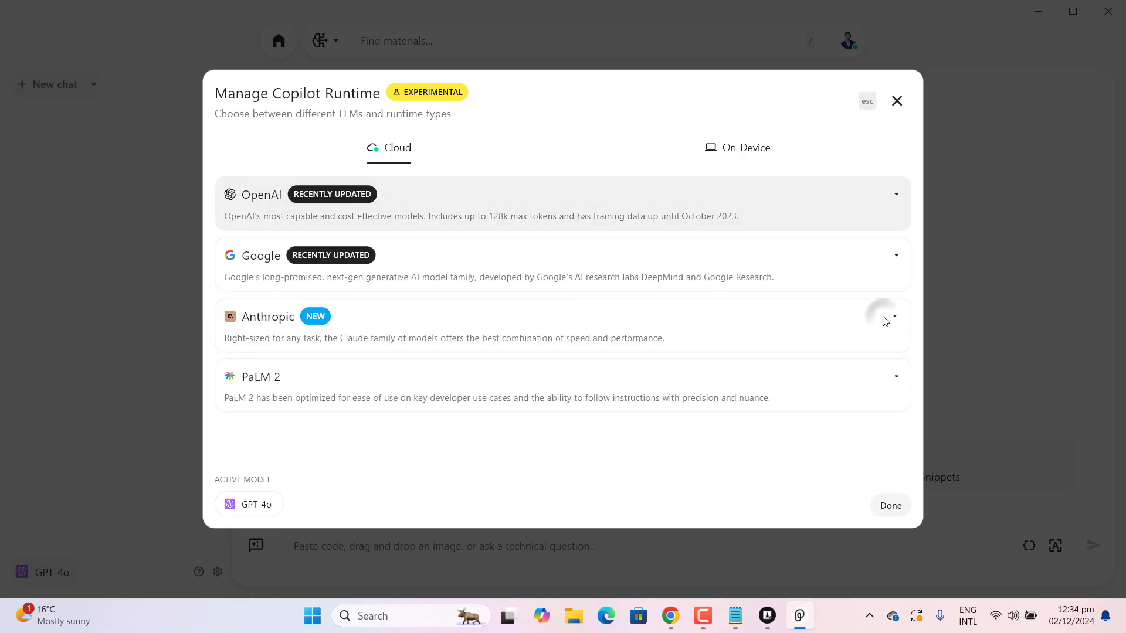
click(882, 215)
click(879, 208)
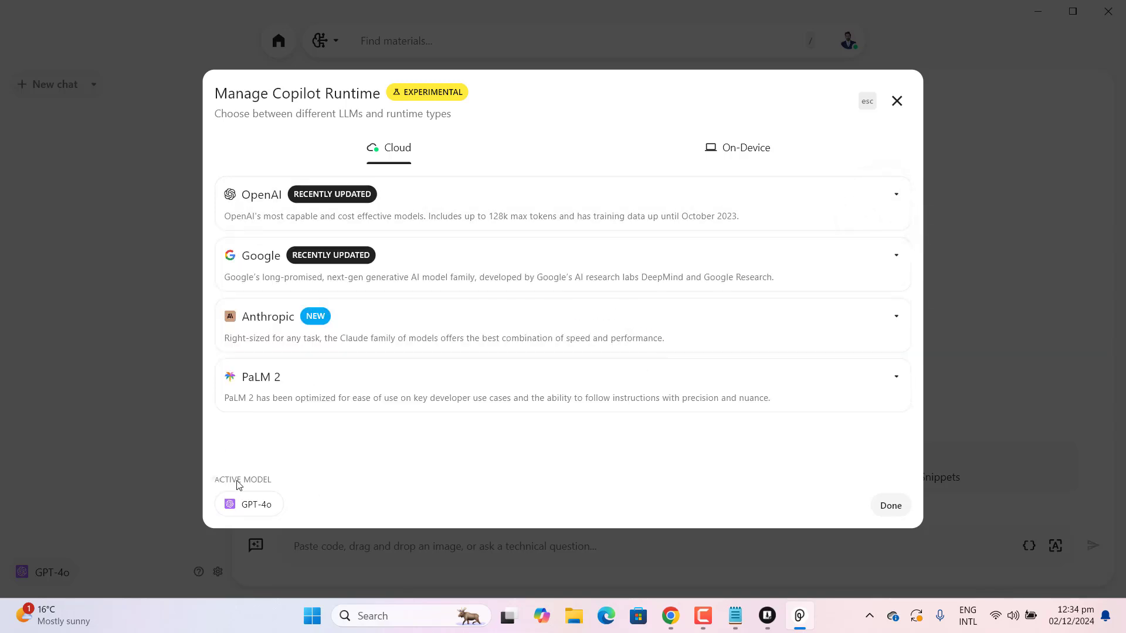
click(213, 477)
click(889, 505)
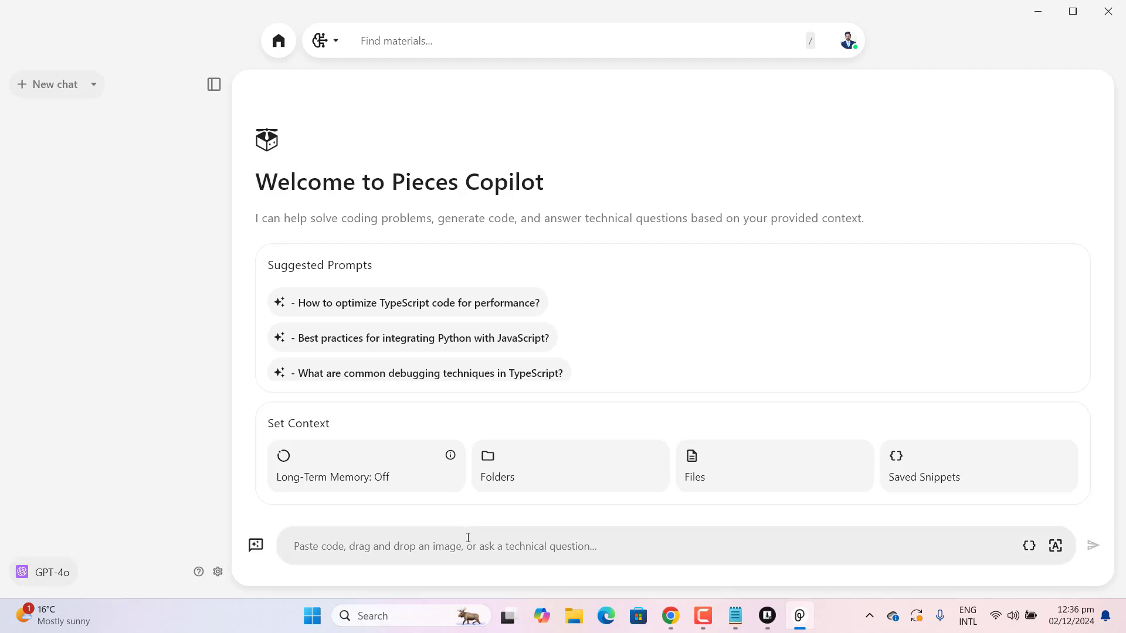
Step: Ask the Copilot "Write SEO Blog Article on Life."
click(470, 536)
text(Write S)
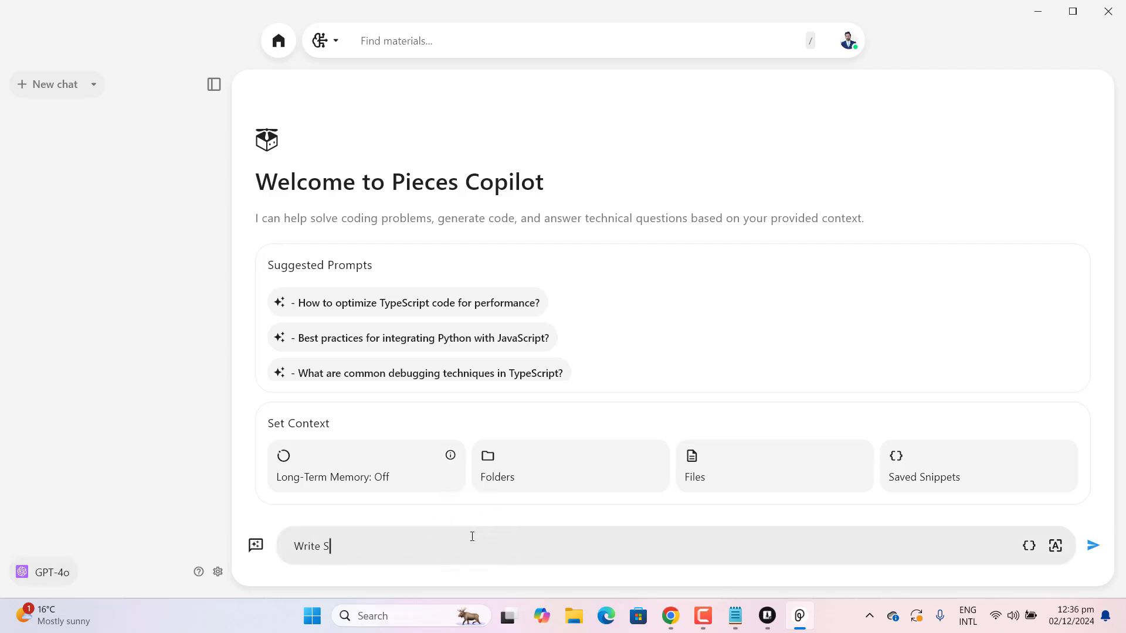
text(EO Blog Article on Life.)
key(Return)
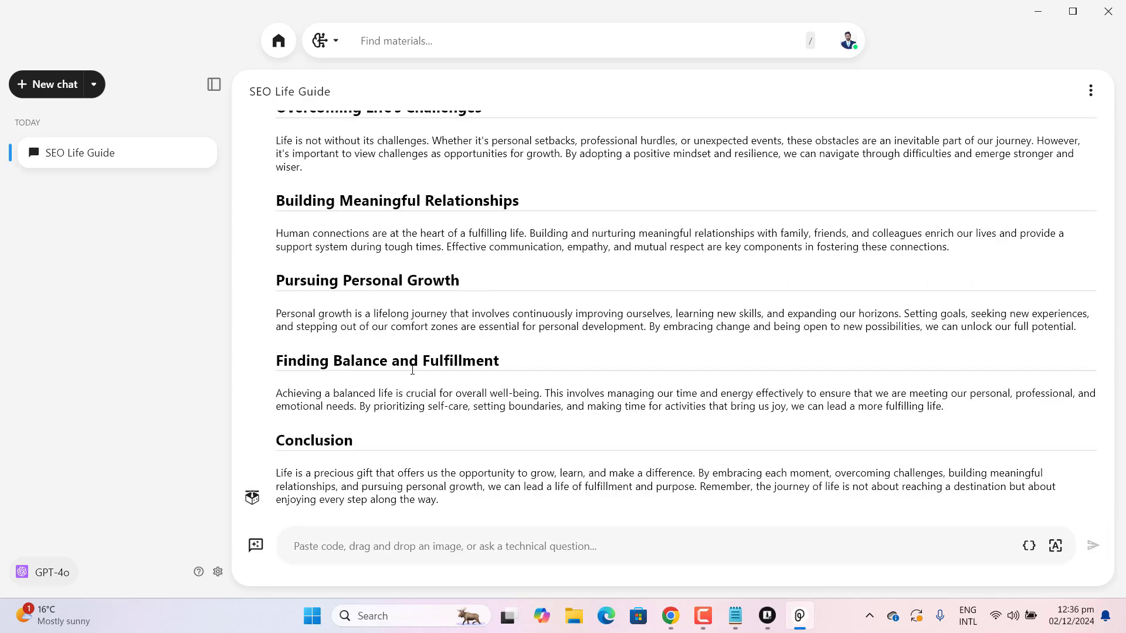
Step: Ask in the same chat "Explain me few simple steps to integrate Pieces with VS Code?" and view the whole answer
click(513, 545)
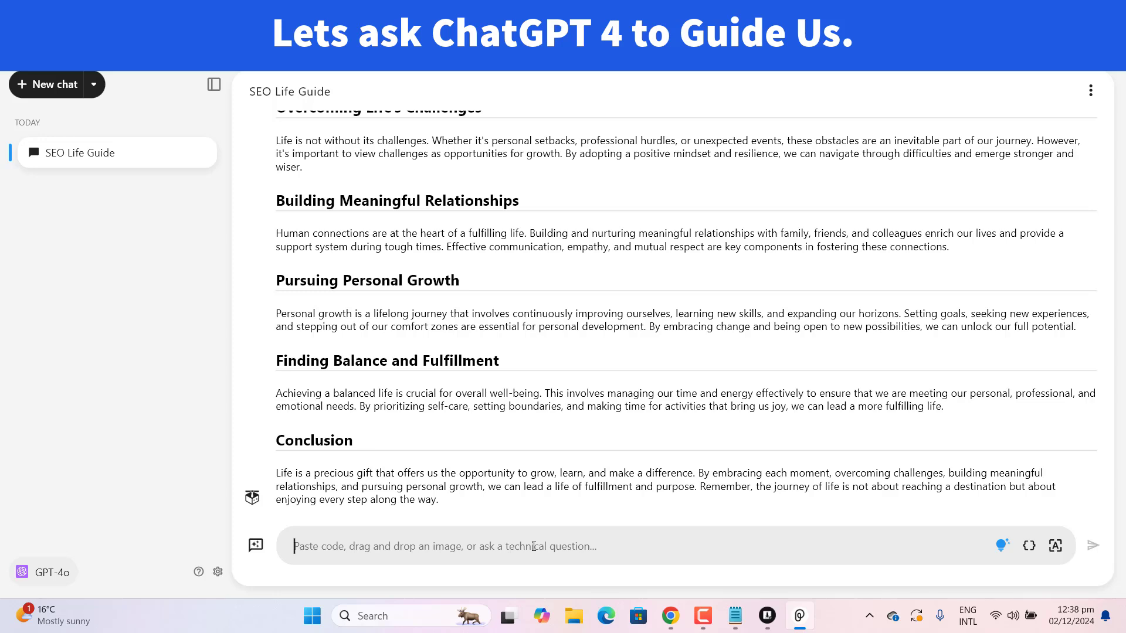
text(Explain me few simple steps to integrate Pieces with VS Code?)
key(Return)
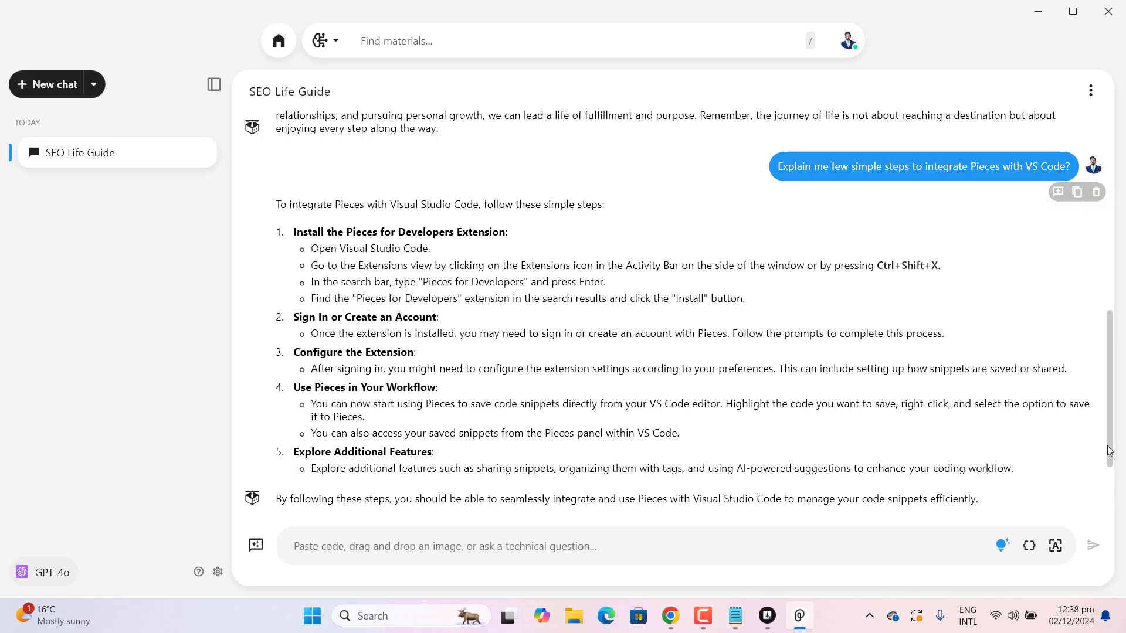
click(1094, 504)
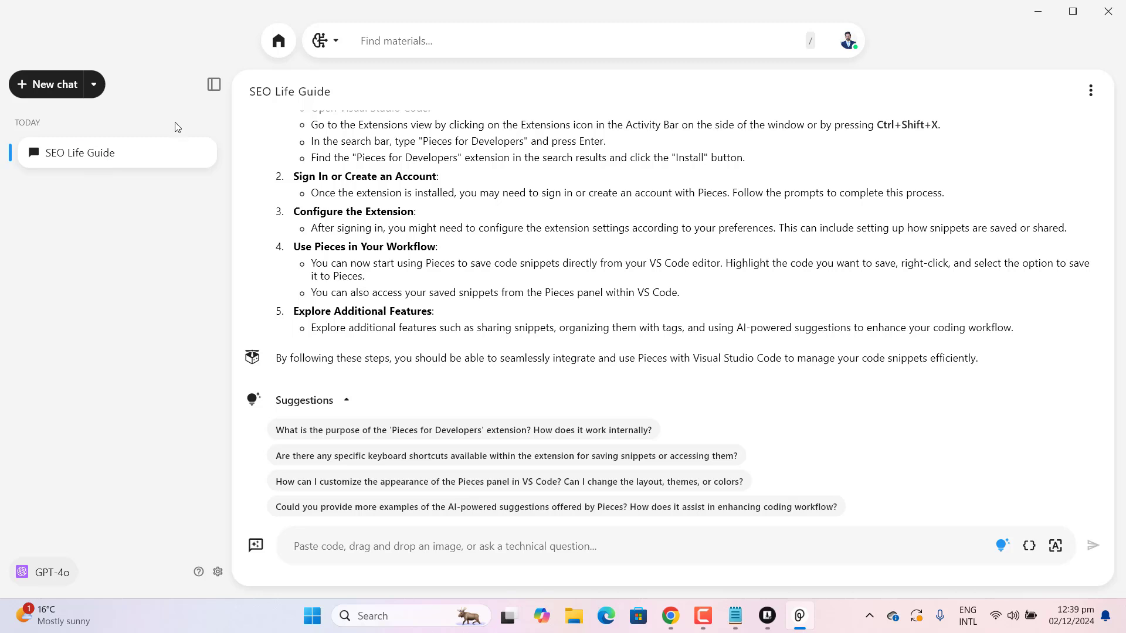
Step: Check the account menu's update, account management and personal cloud options
click(848, 40)
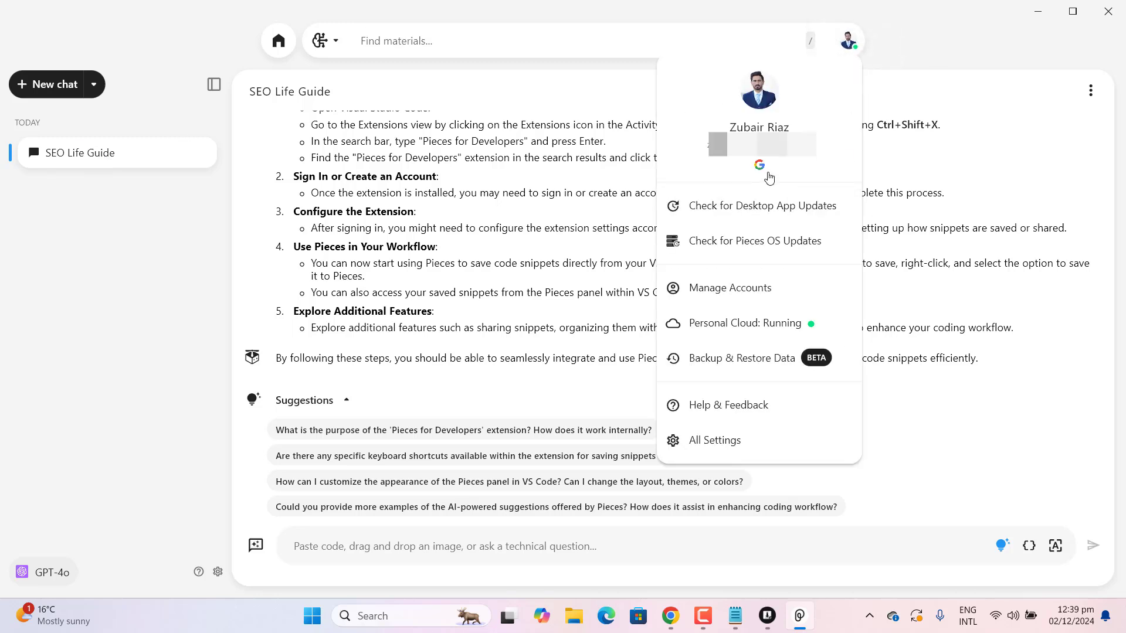
click(835, 320)
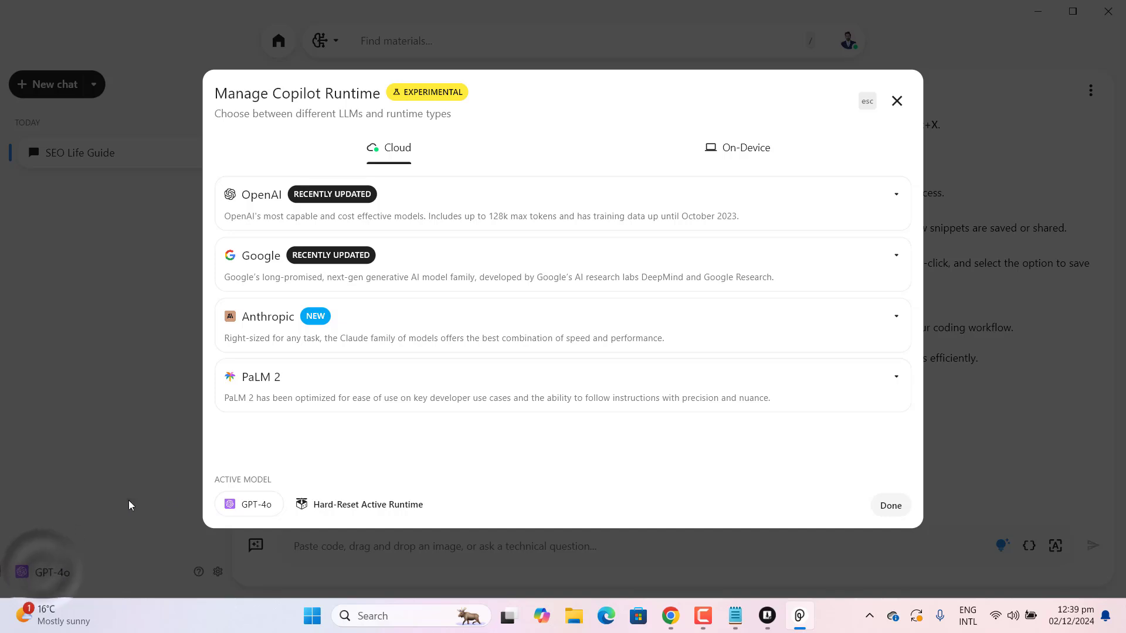
Step: Review the model lists of OpenAI, Google, Anthropic and PaLM 2 in the Copilot runtime management again, leaving every provider collapsed
click(498, 201)
click(439, 202)
click(391, 260)
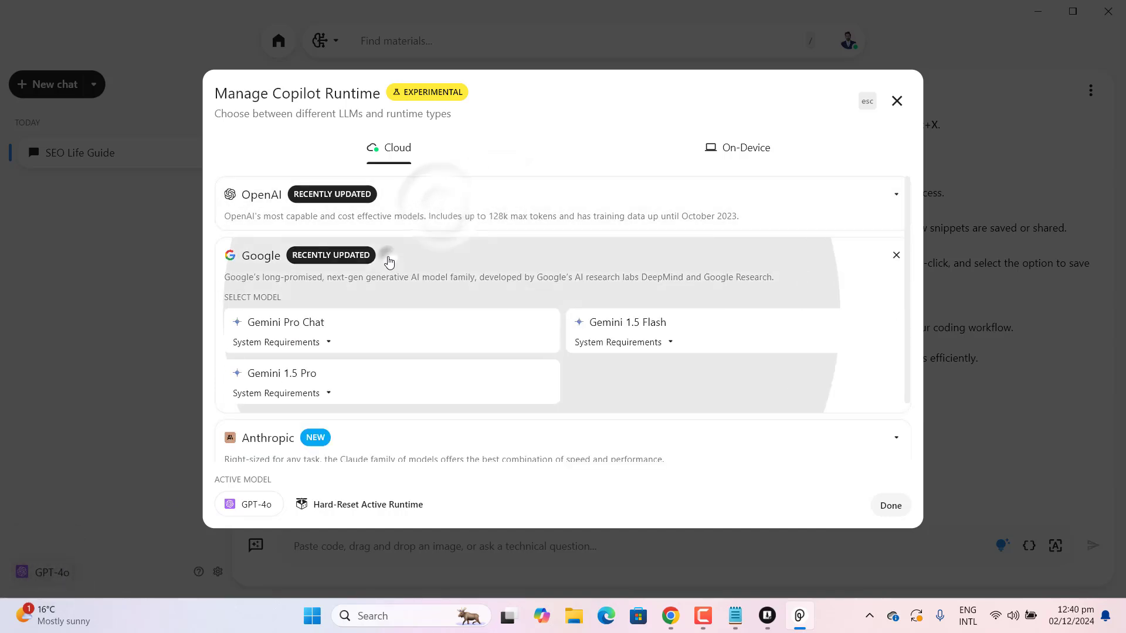
click(394, 265)
click(371, 339)
click(369, 339)
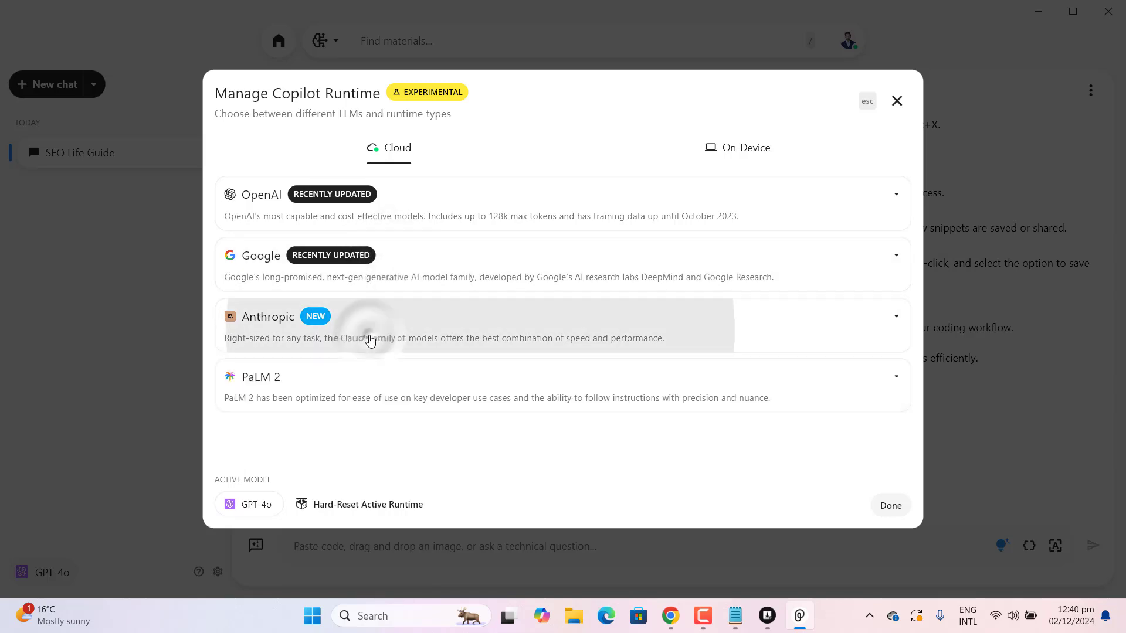
click(367, 381)
click(375, 382)
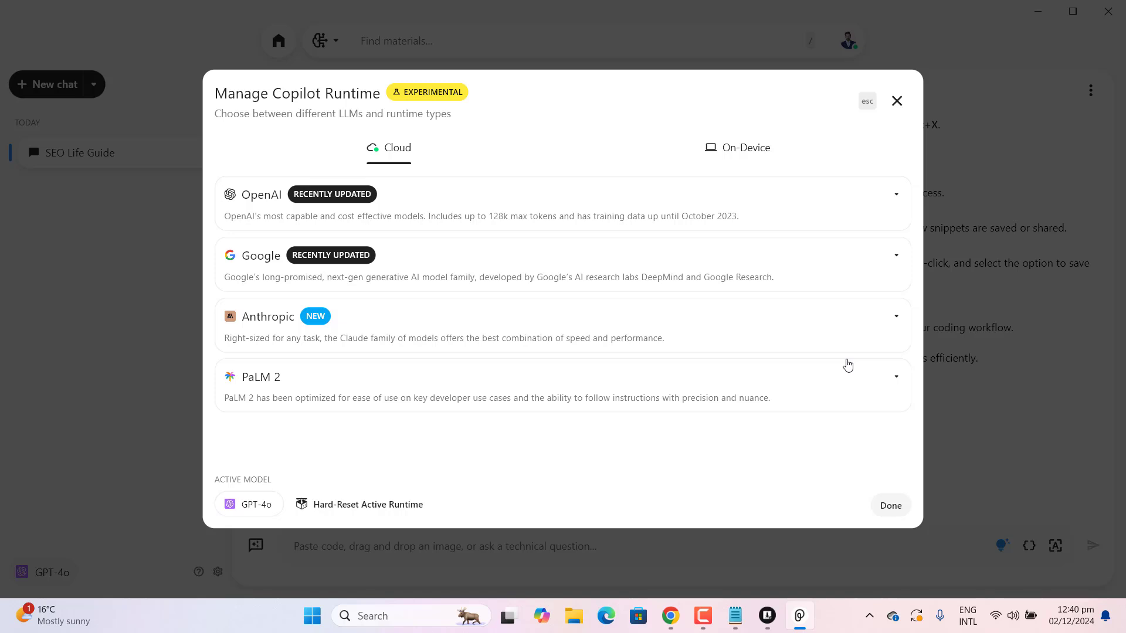
click(286, 198)
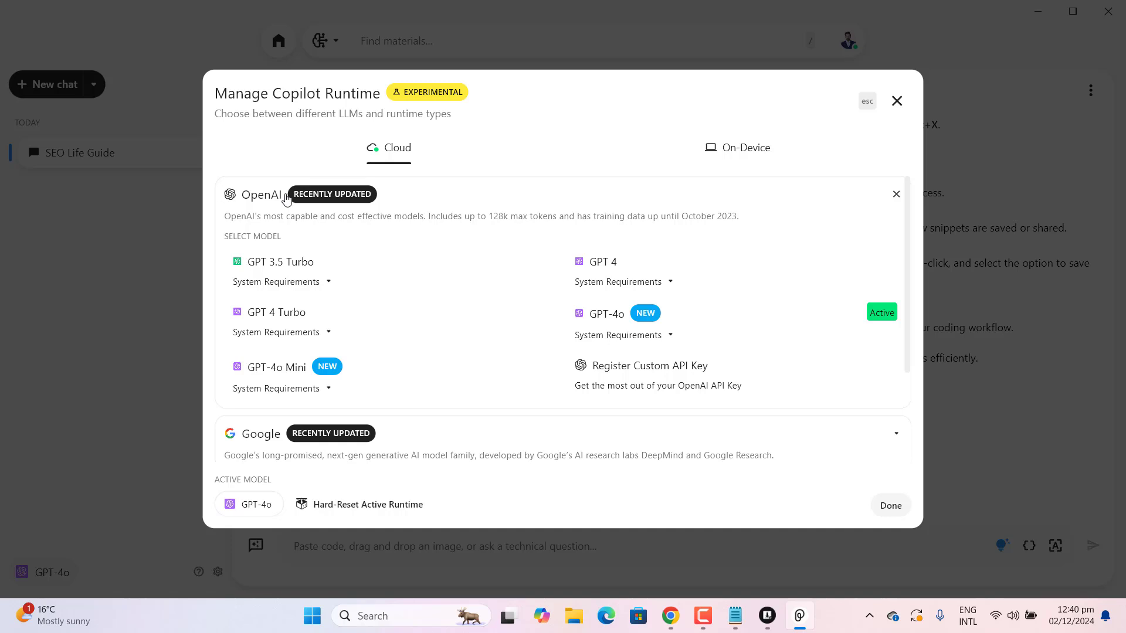
click(274, 197)
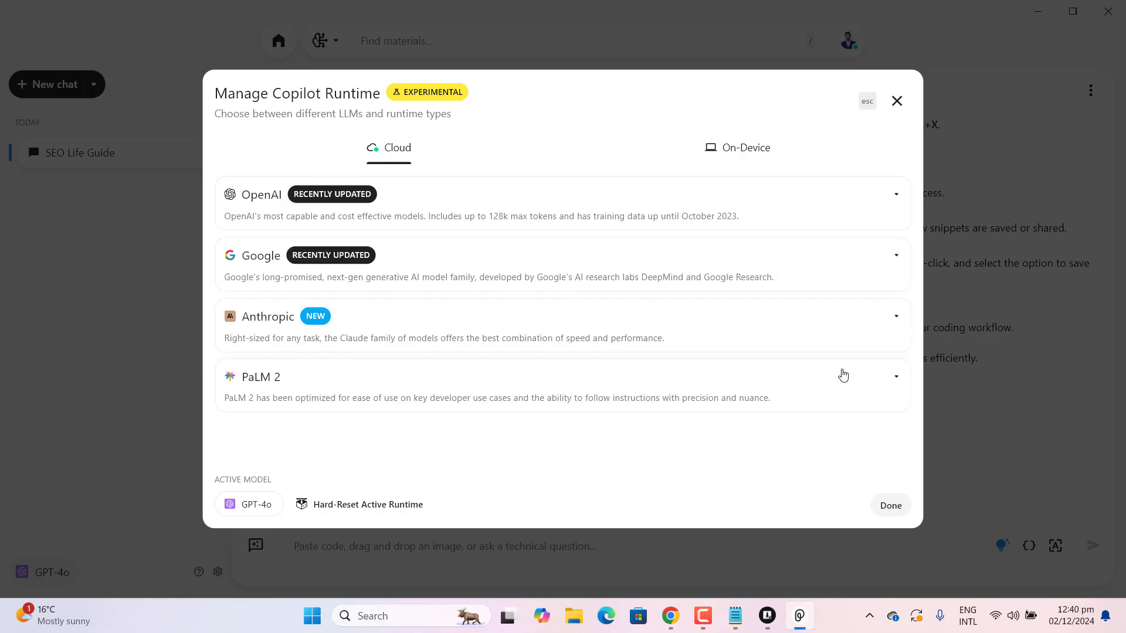